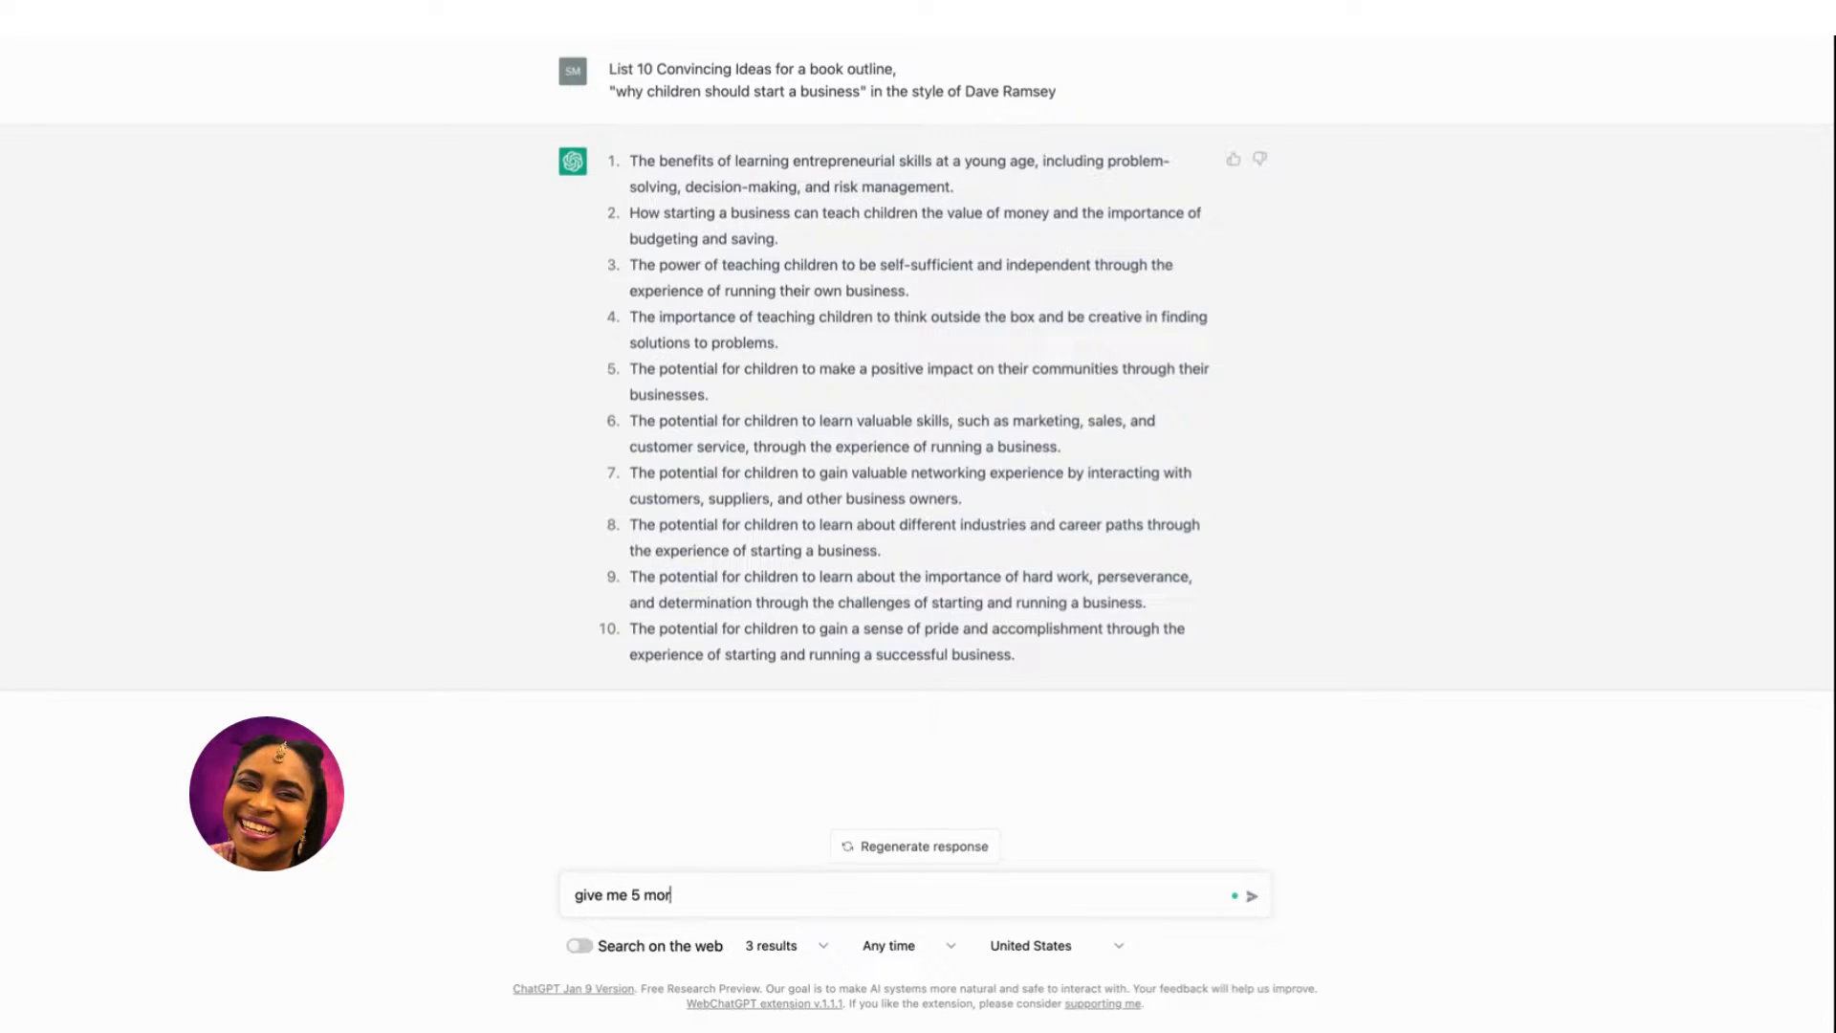
- Ask for 5 more reasons for the book outline and request a 500 word chapter on the results of #11
text(sons)
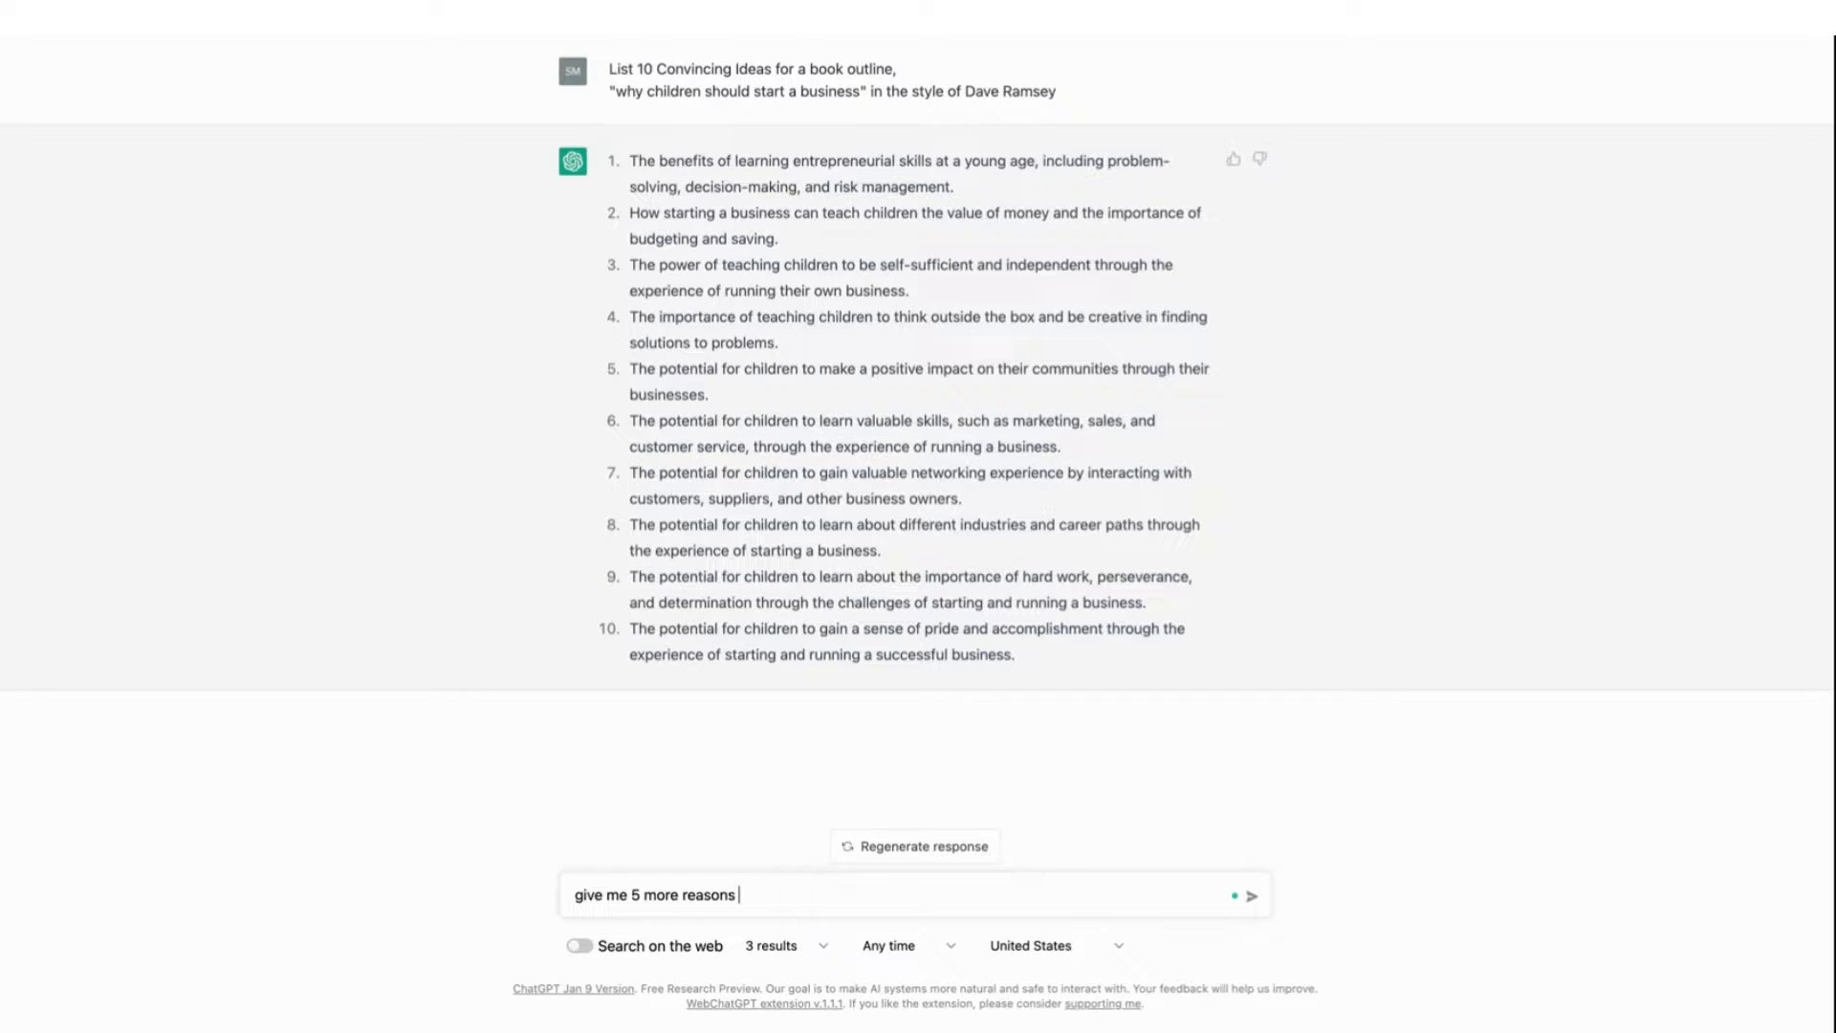
key(Return)
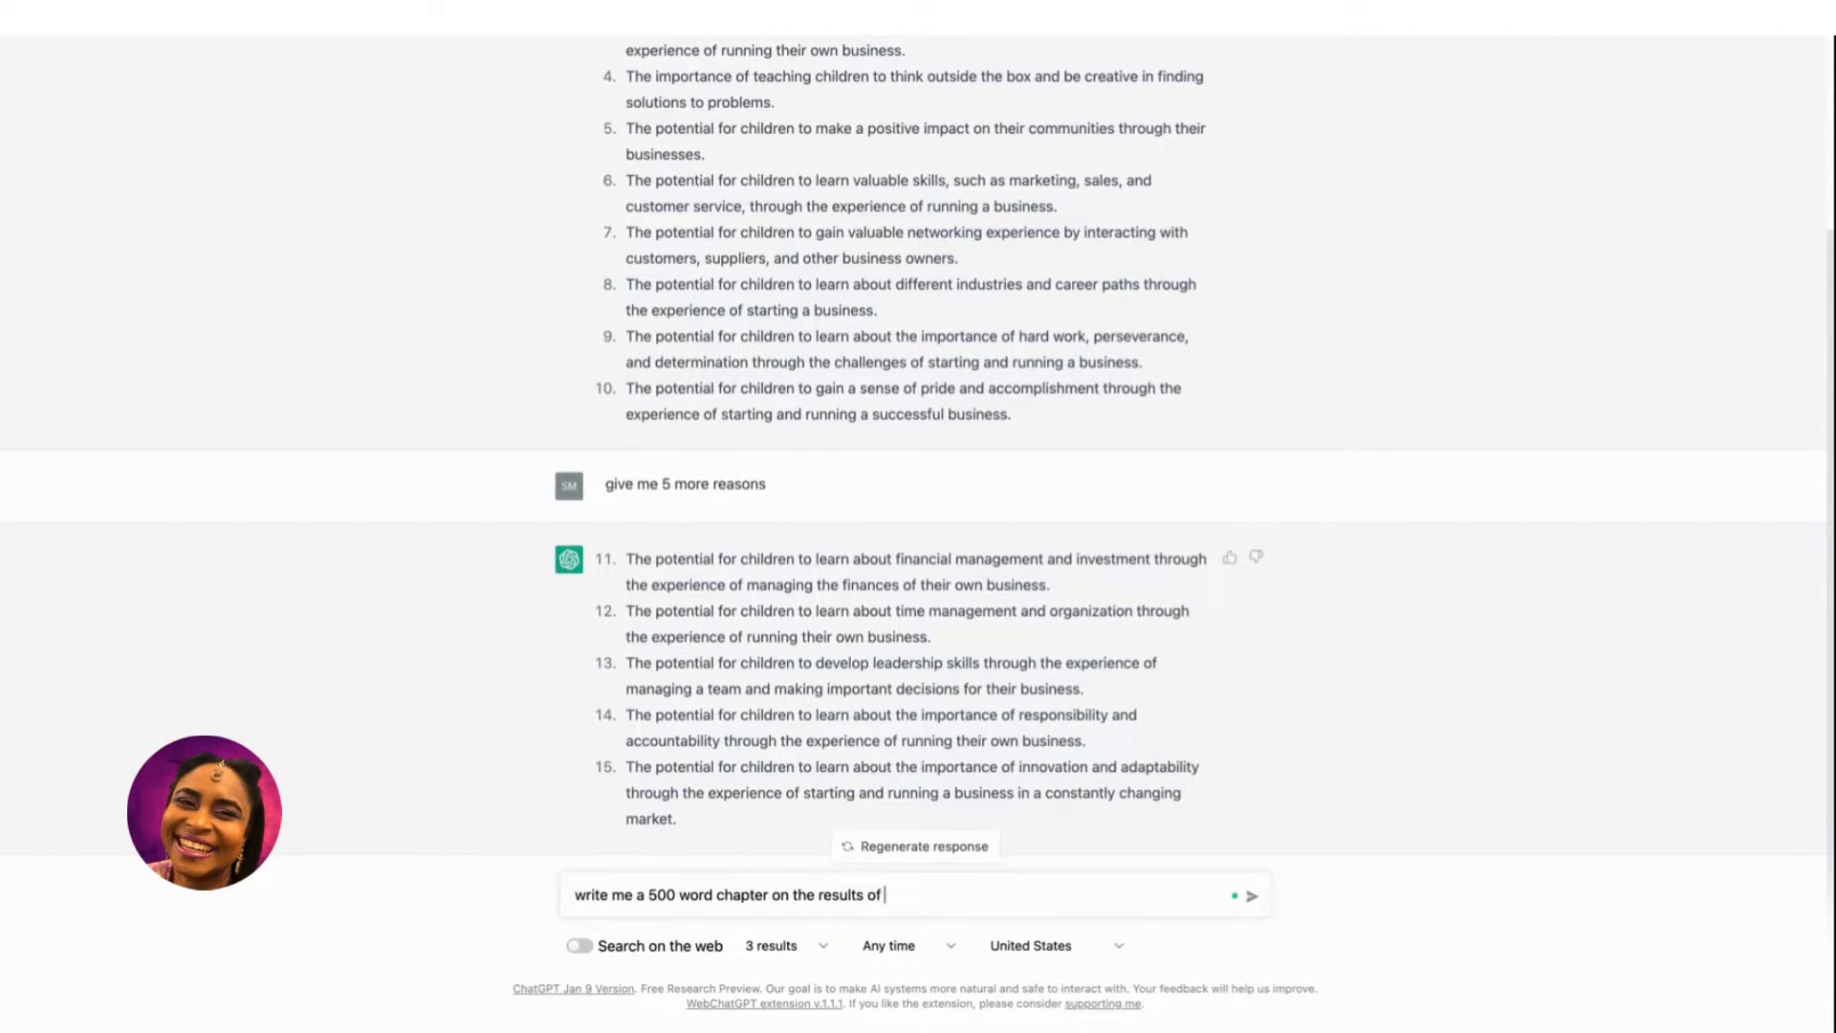
key(Return)
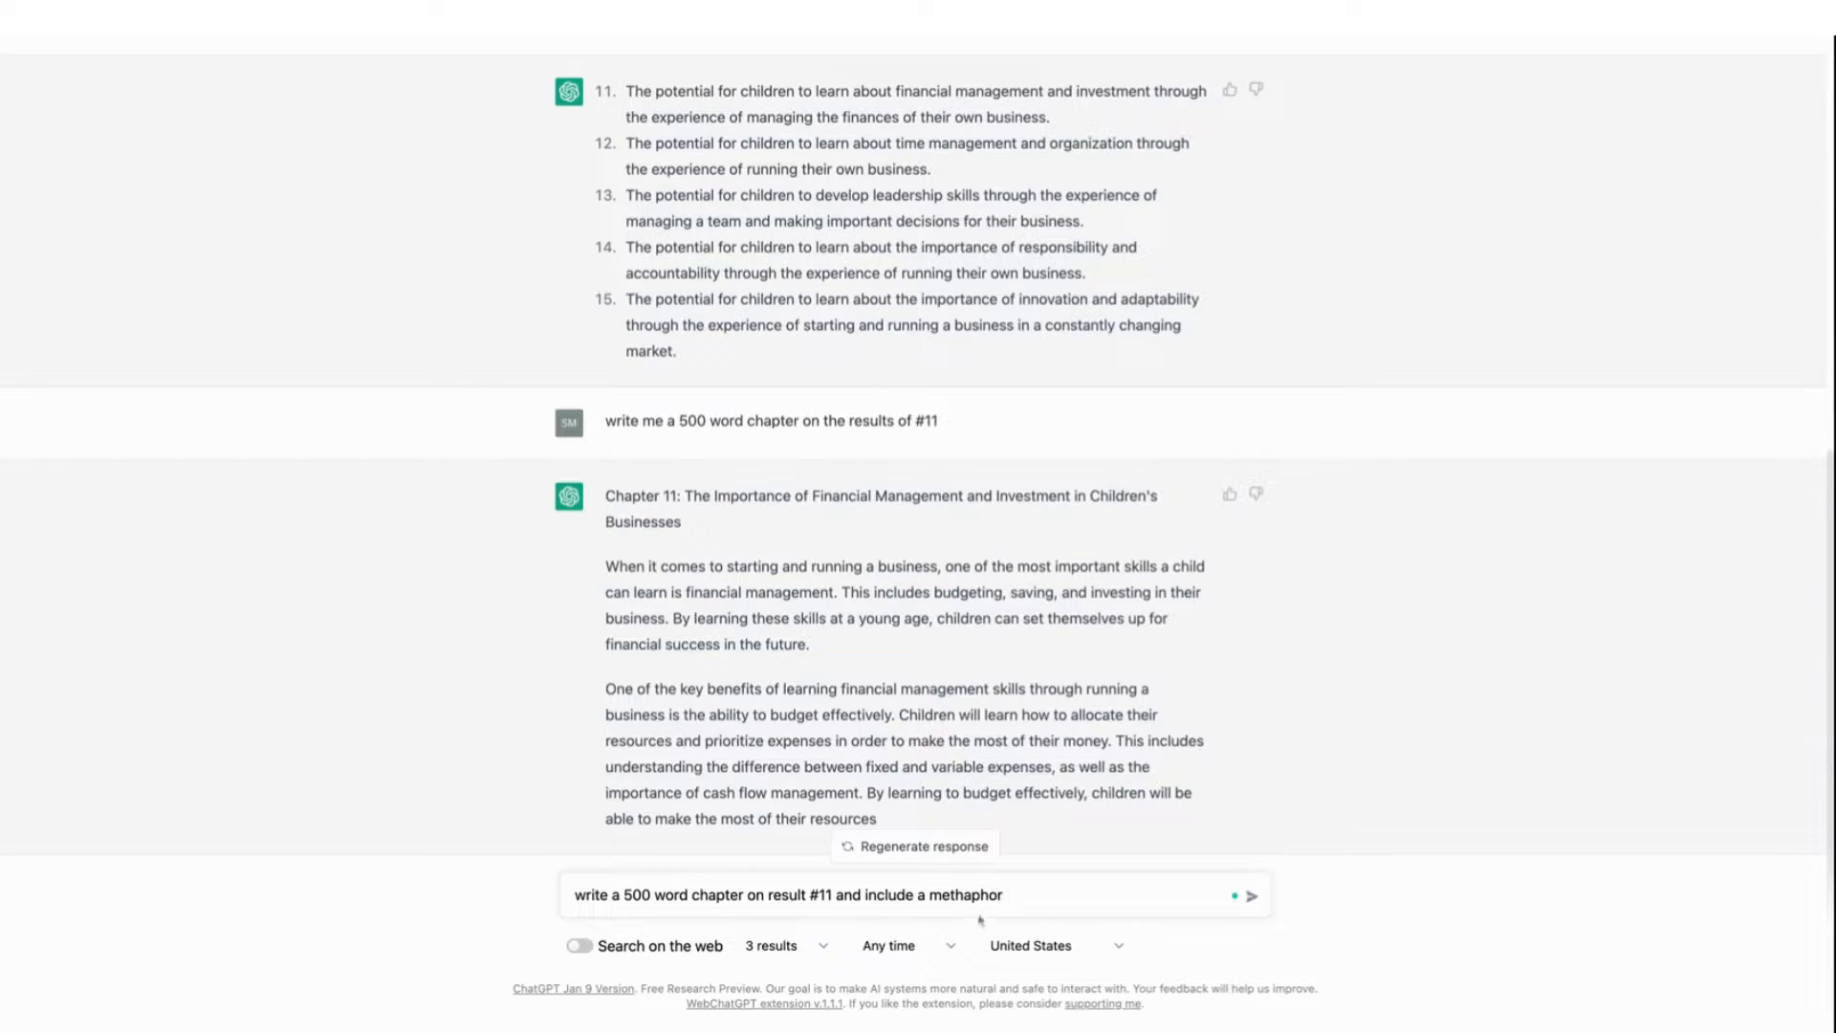
- Request a 500 word chapter on result #11 that includes a metaphor or story
text(or story)
key(Return)
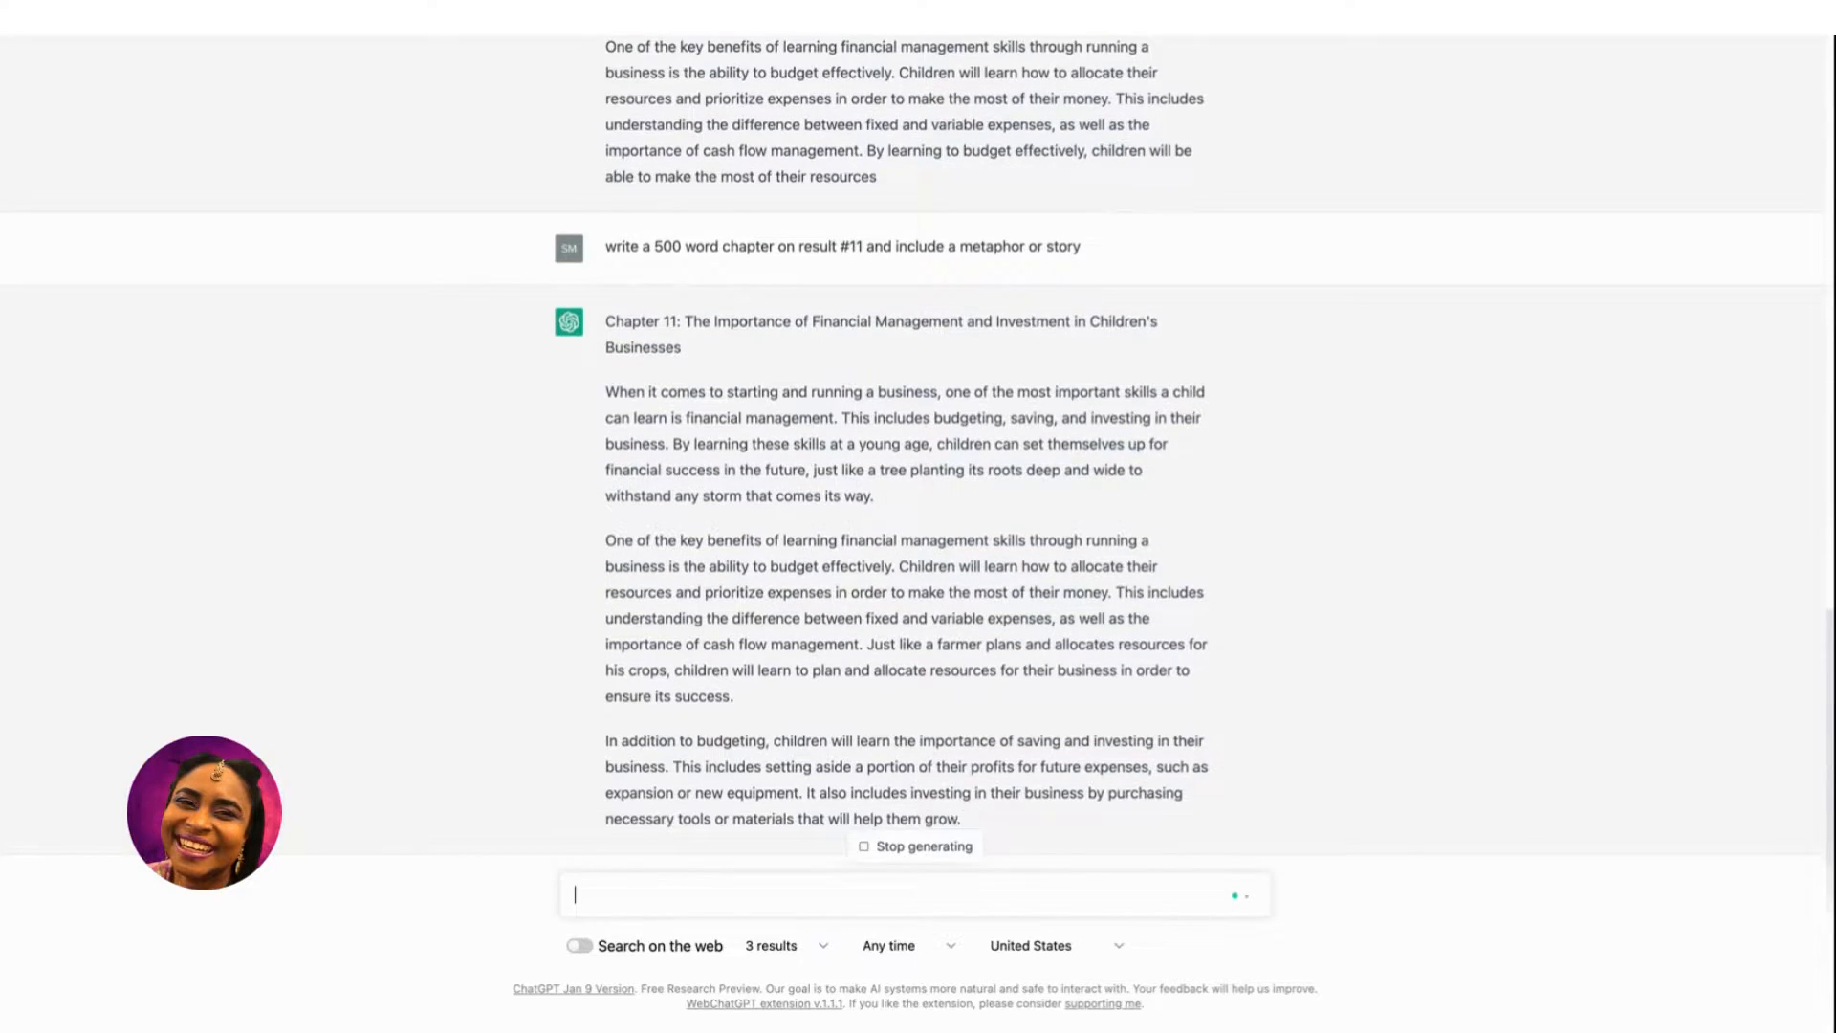
text(e)
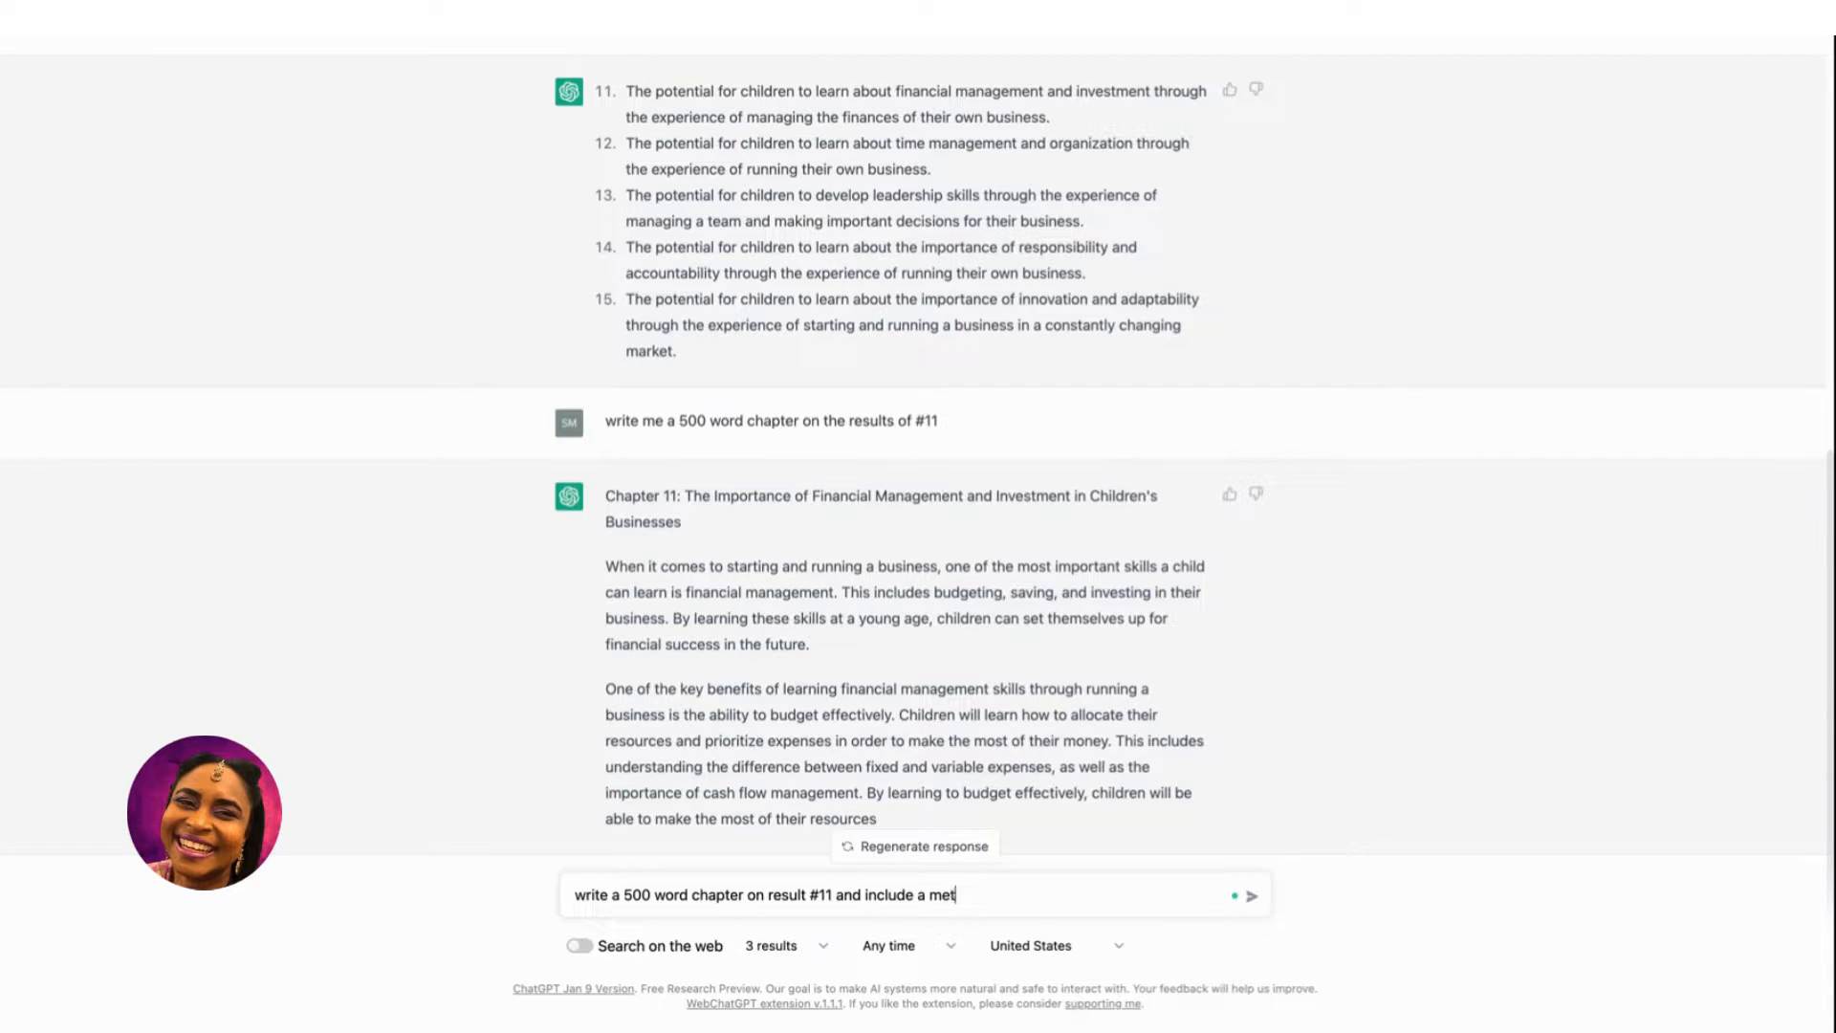
text(or)
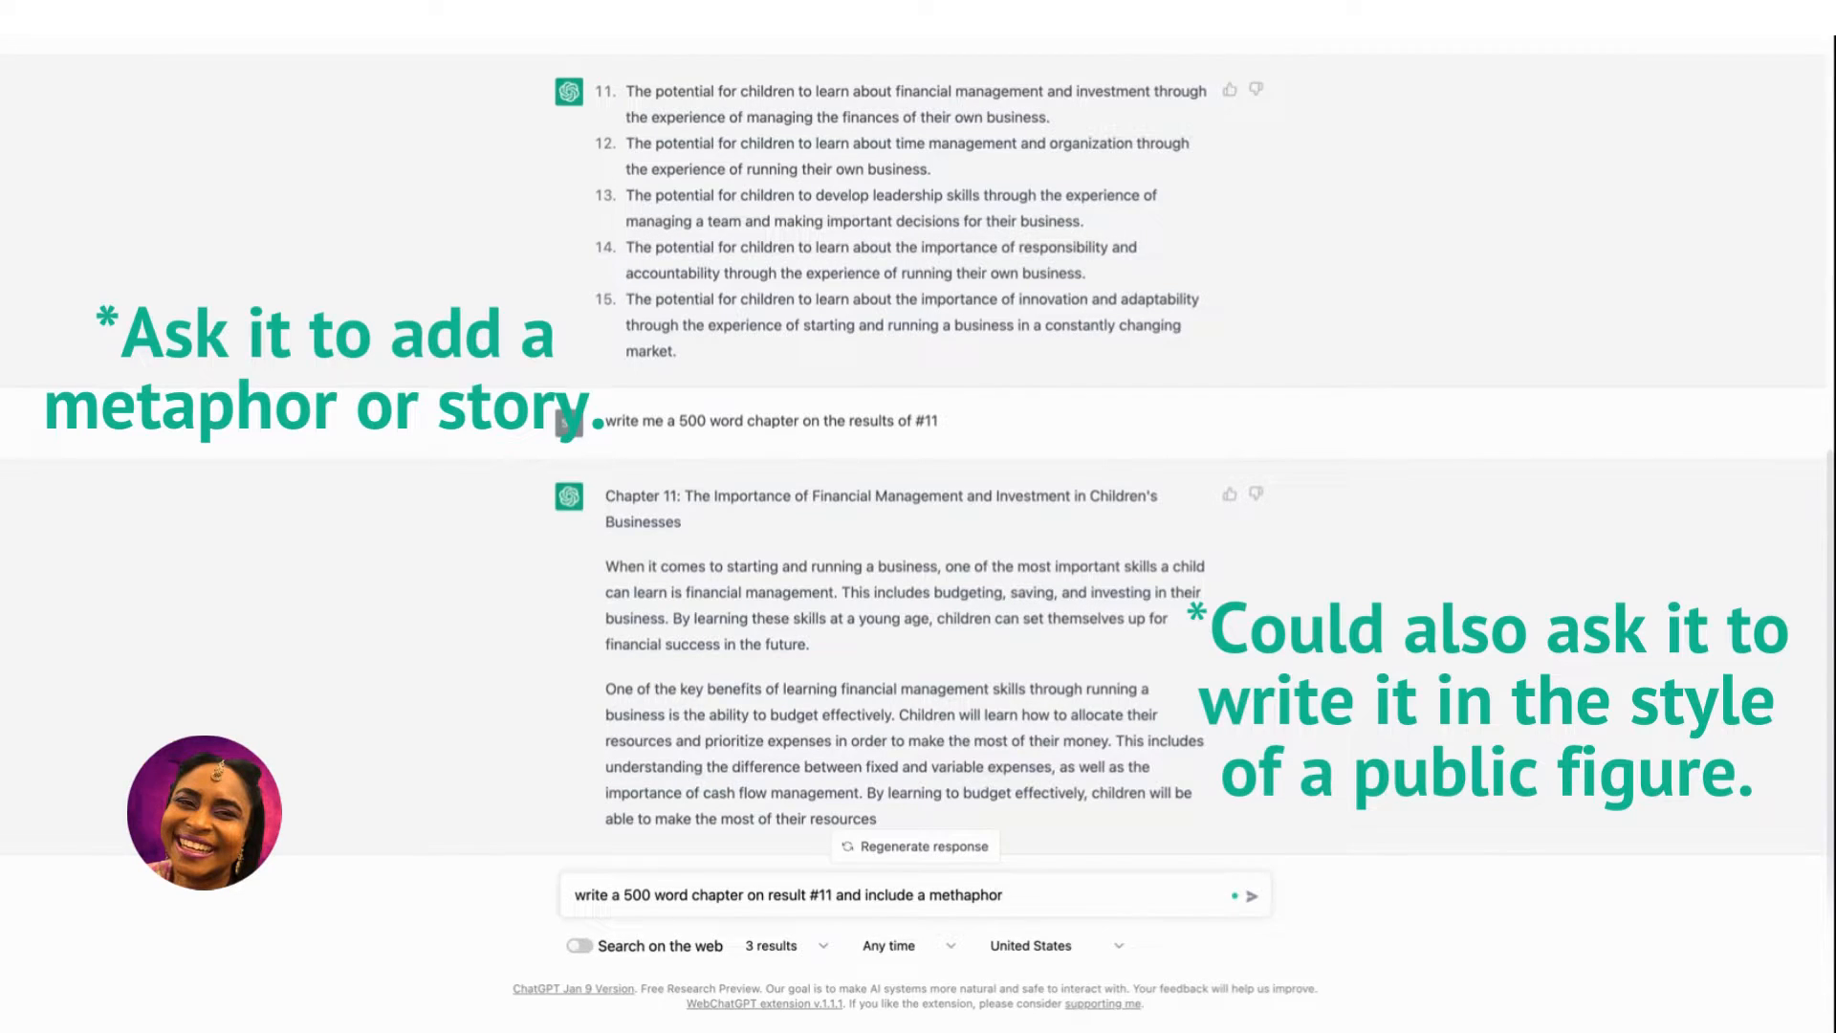
text( or story)
key(Return)
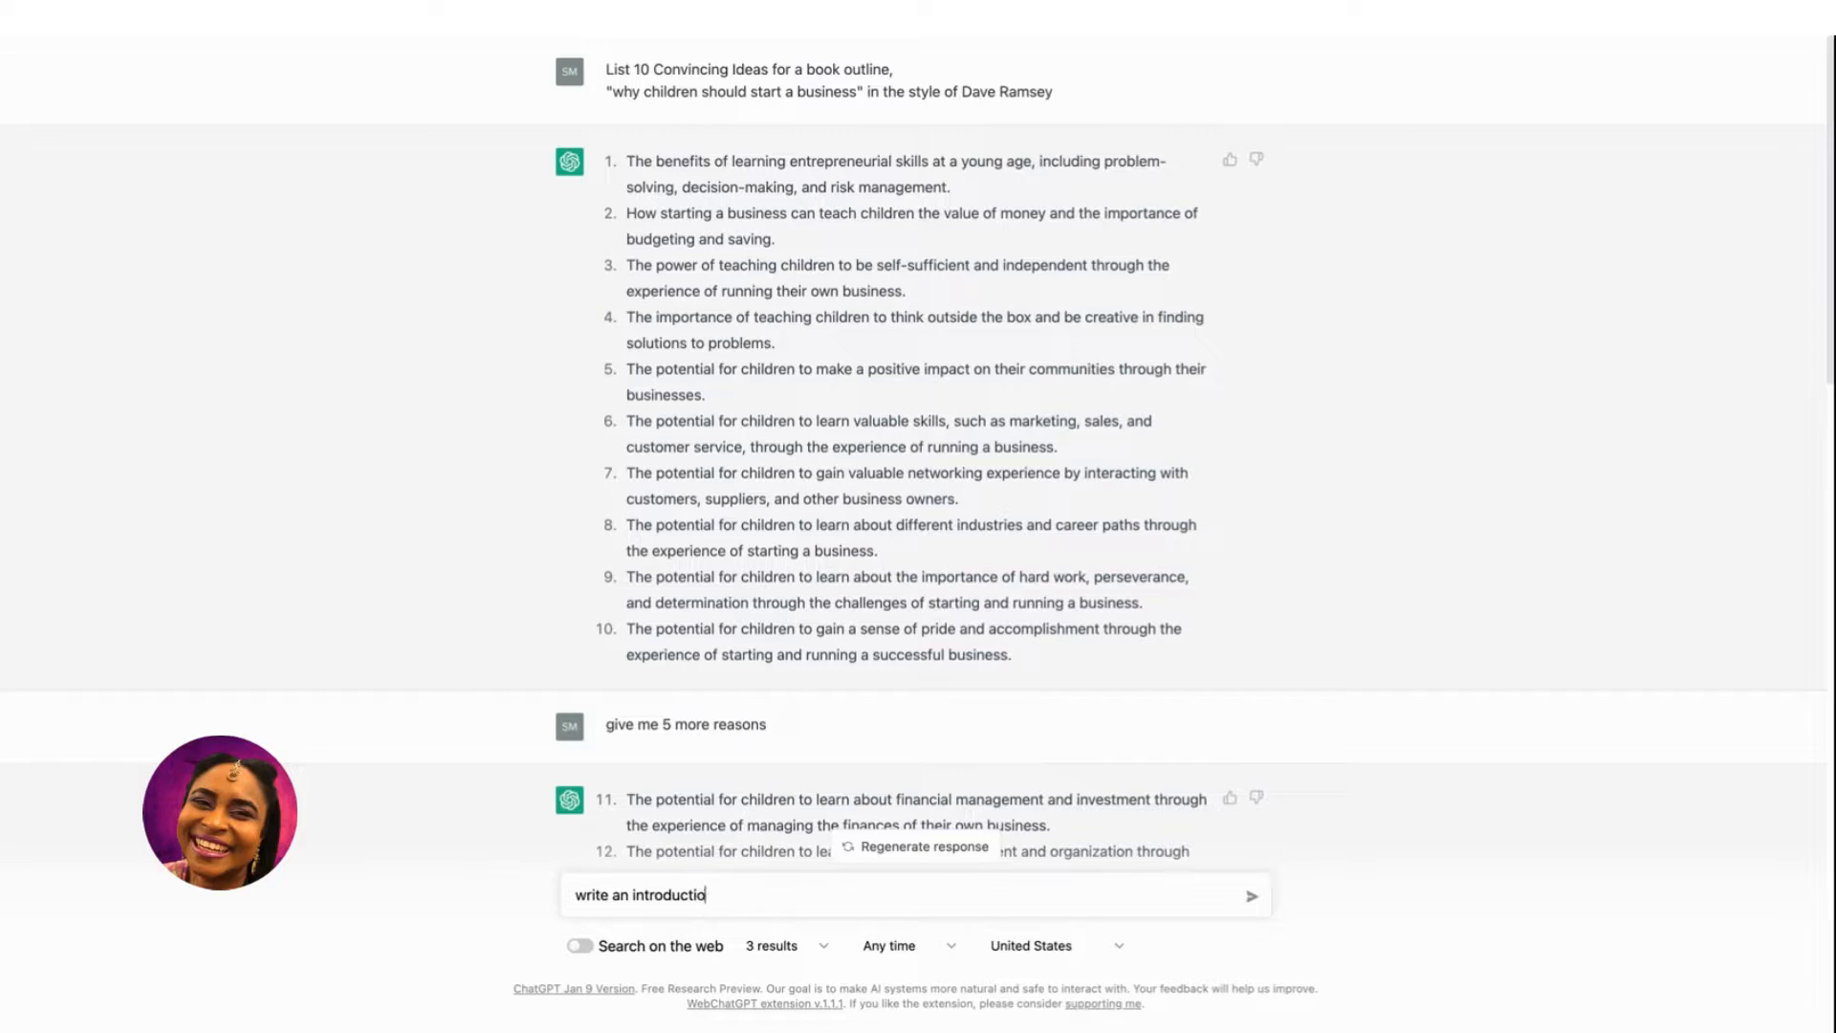
- Request an introduction for the book
text(book)
key(Return)
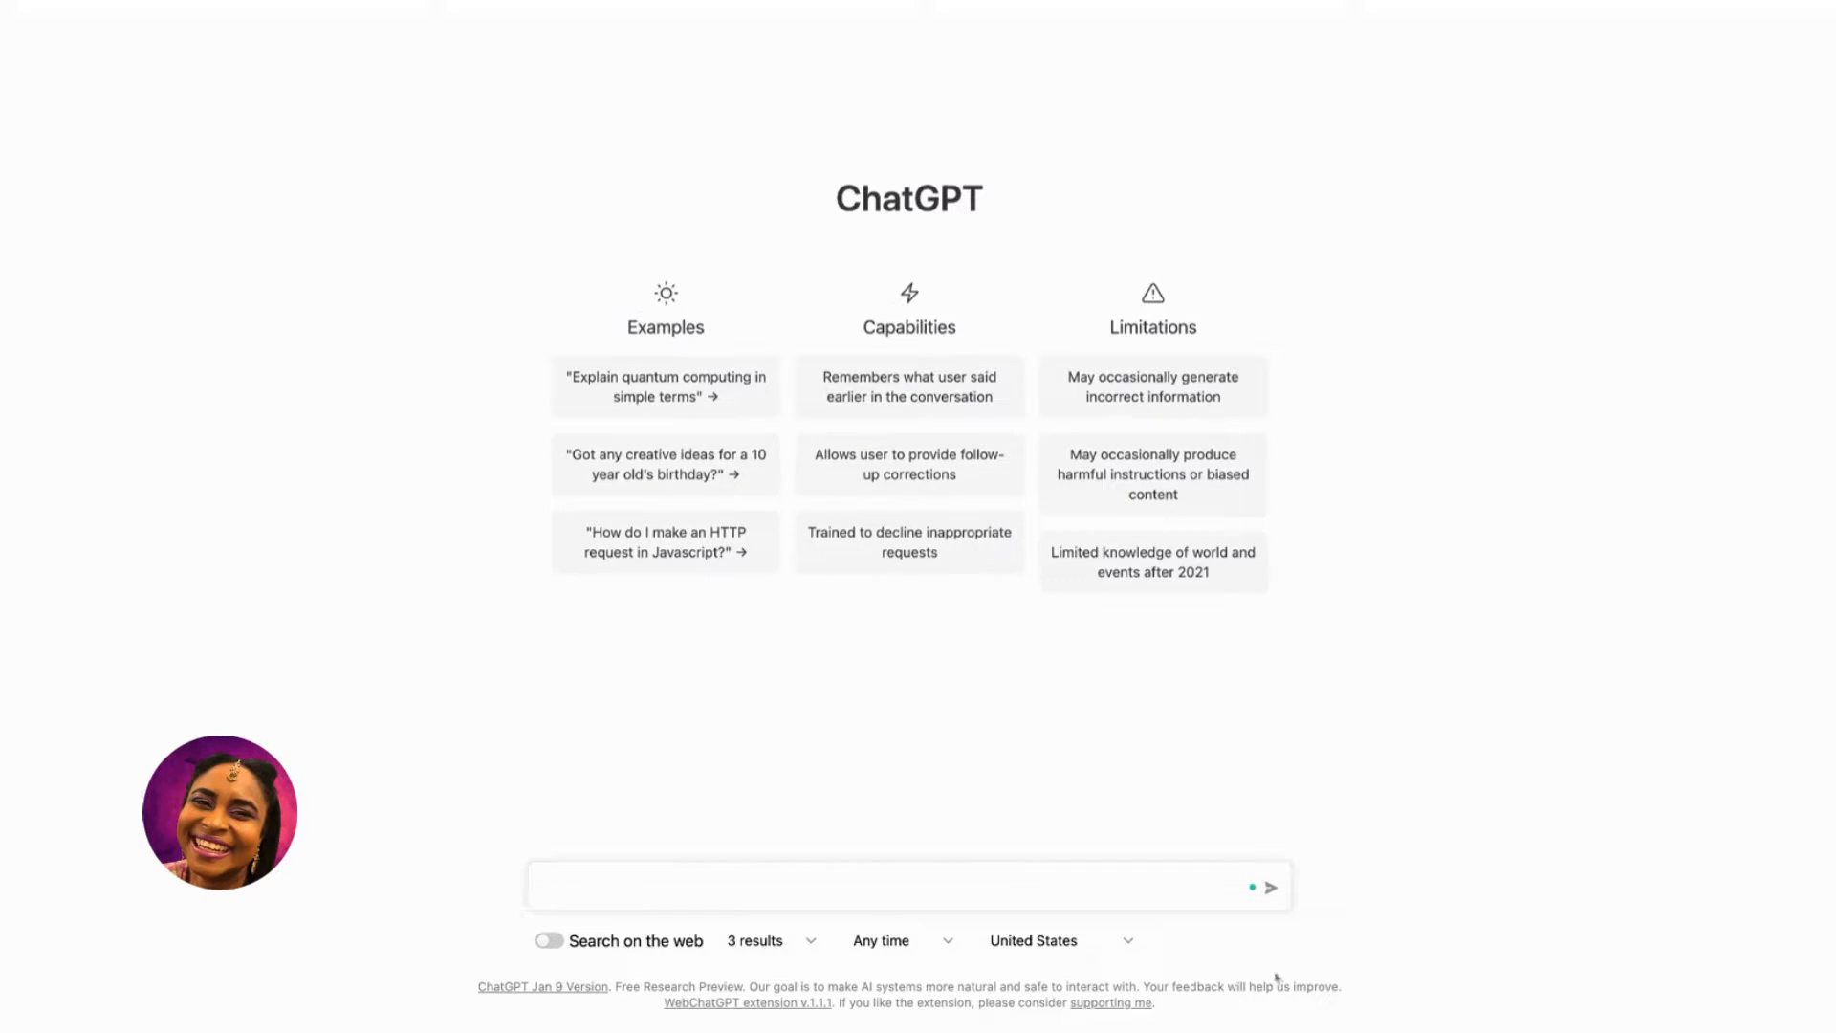
- Request attention-grabbing title and subtitle ideas including the keywords "starting a business for kids", and book cover design ideas for #5
text(give me some attention grabbing ideas for the  title and subtitle of the book and include the keywords "starting a business for kids")
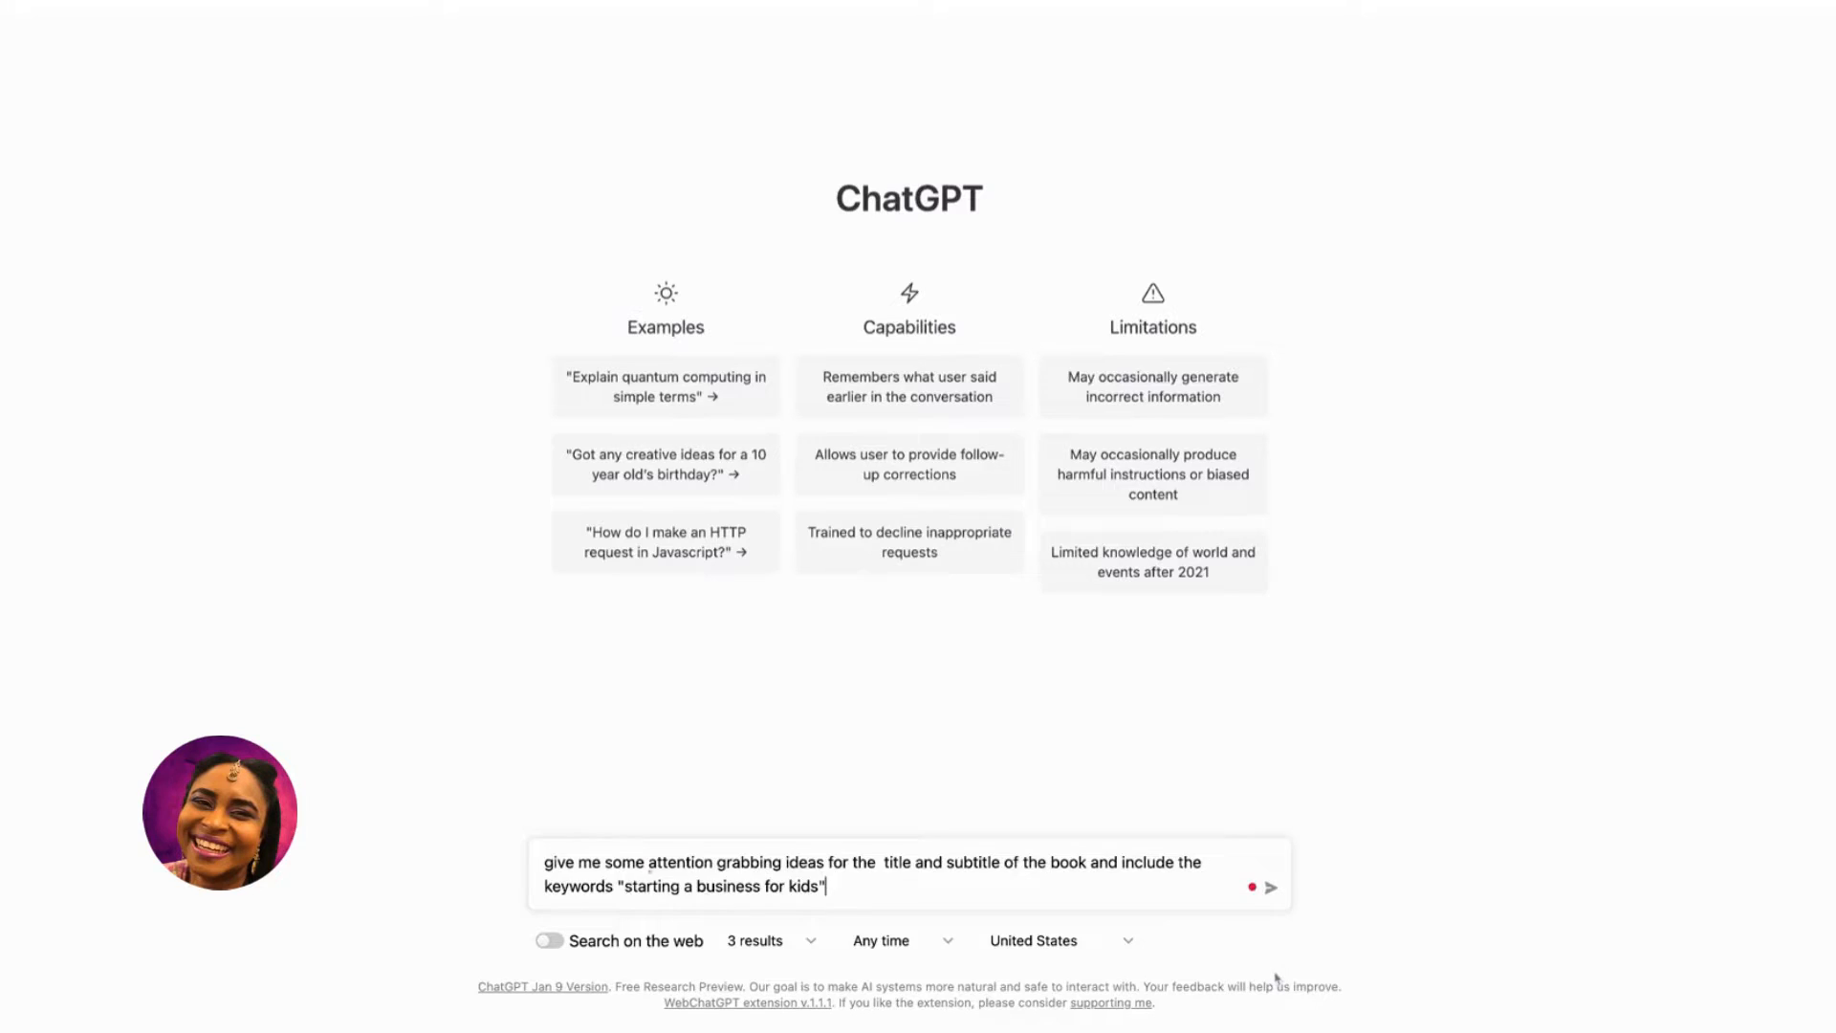
mouse_move(717, 863)
click(727, 918)
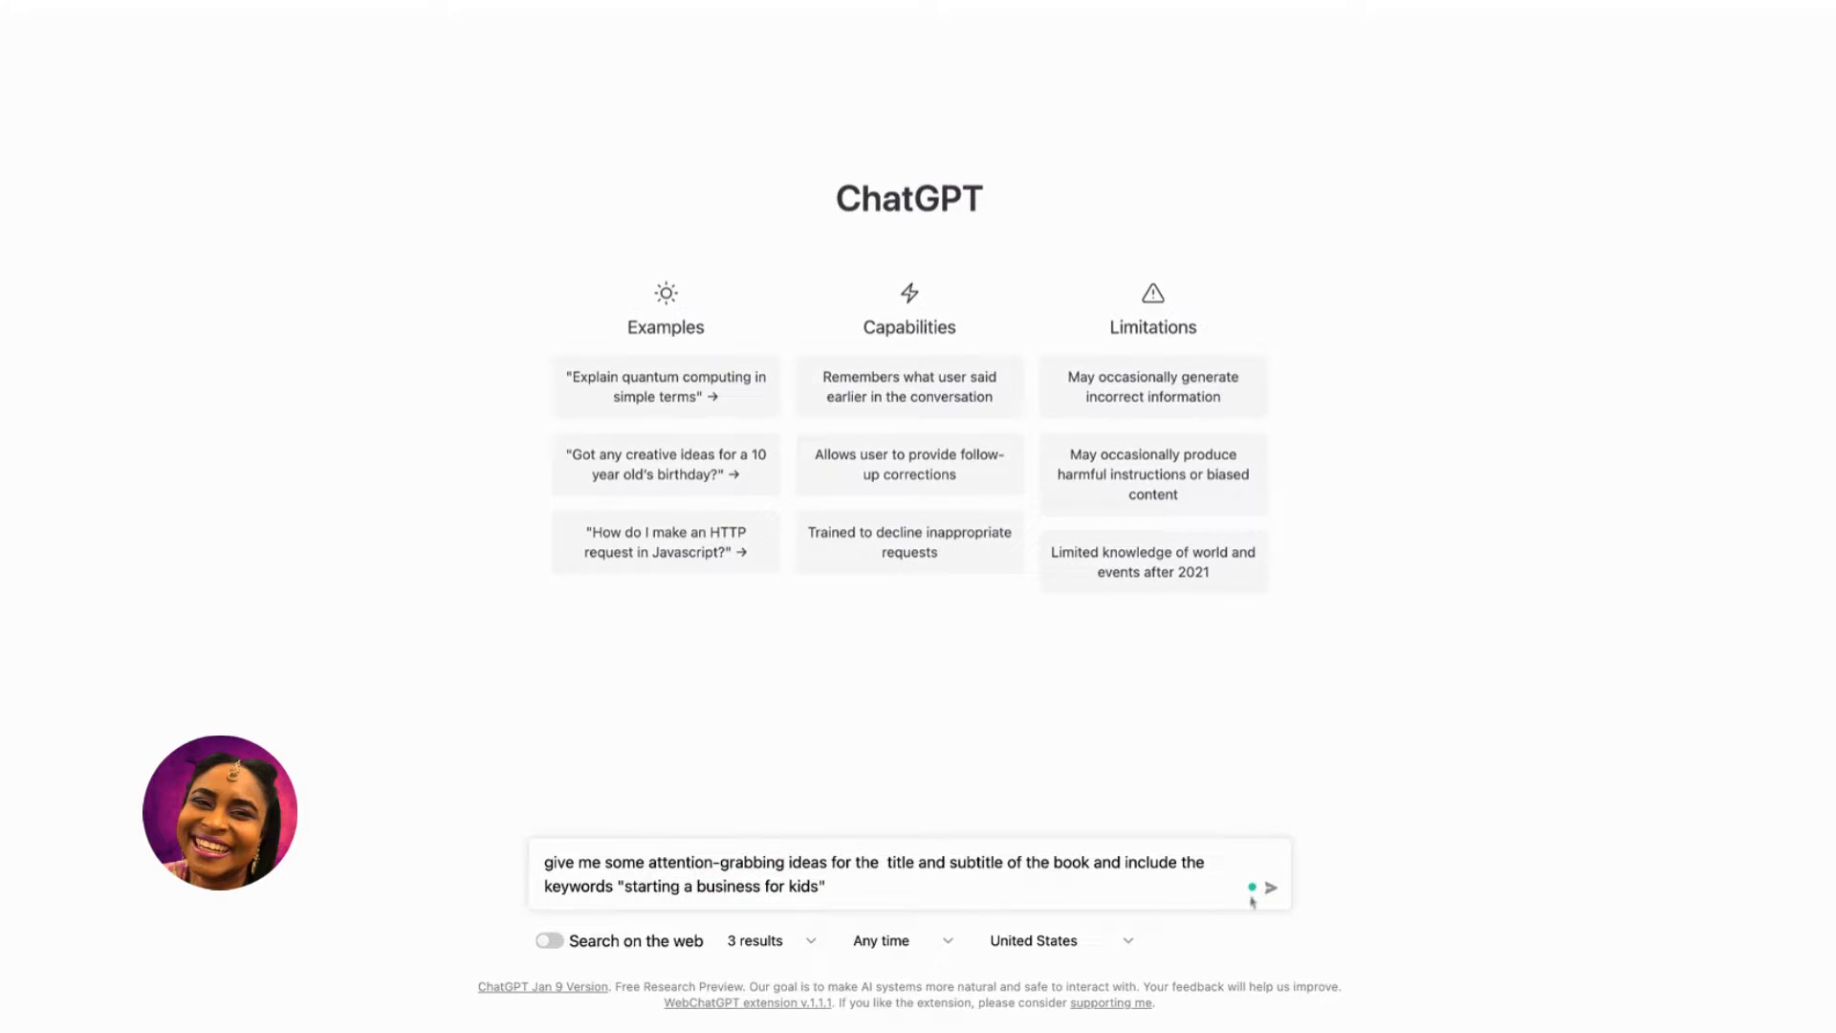
click(1270, 888)
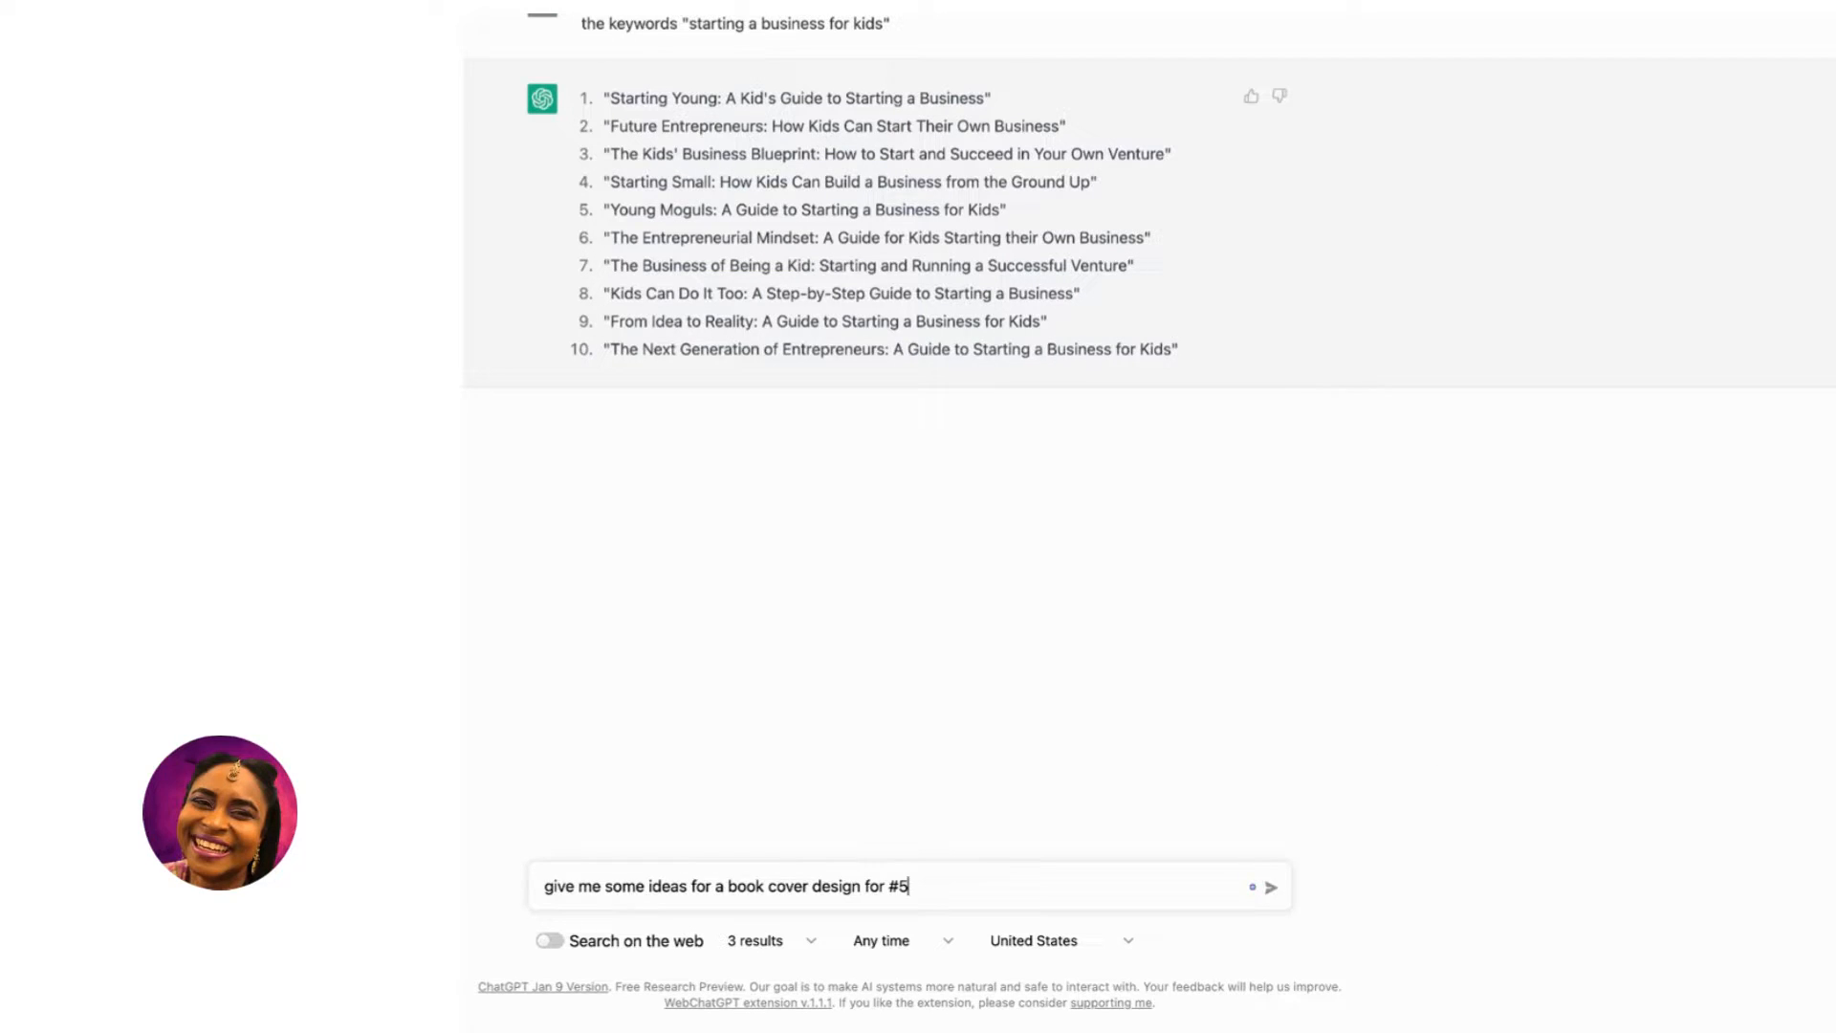
key(Return)
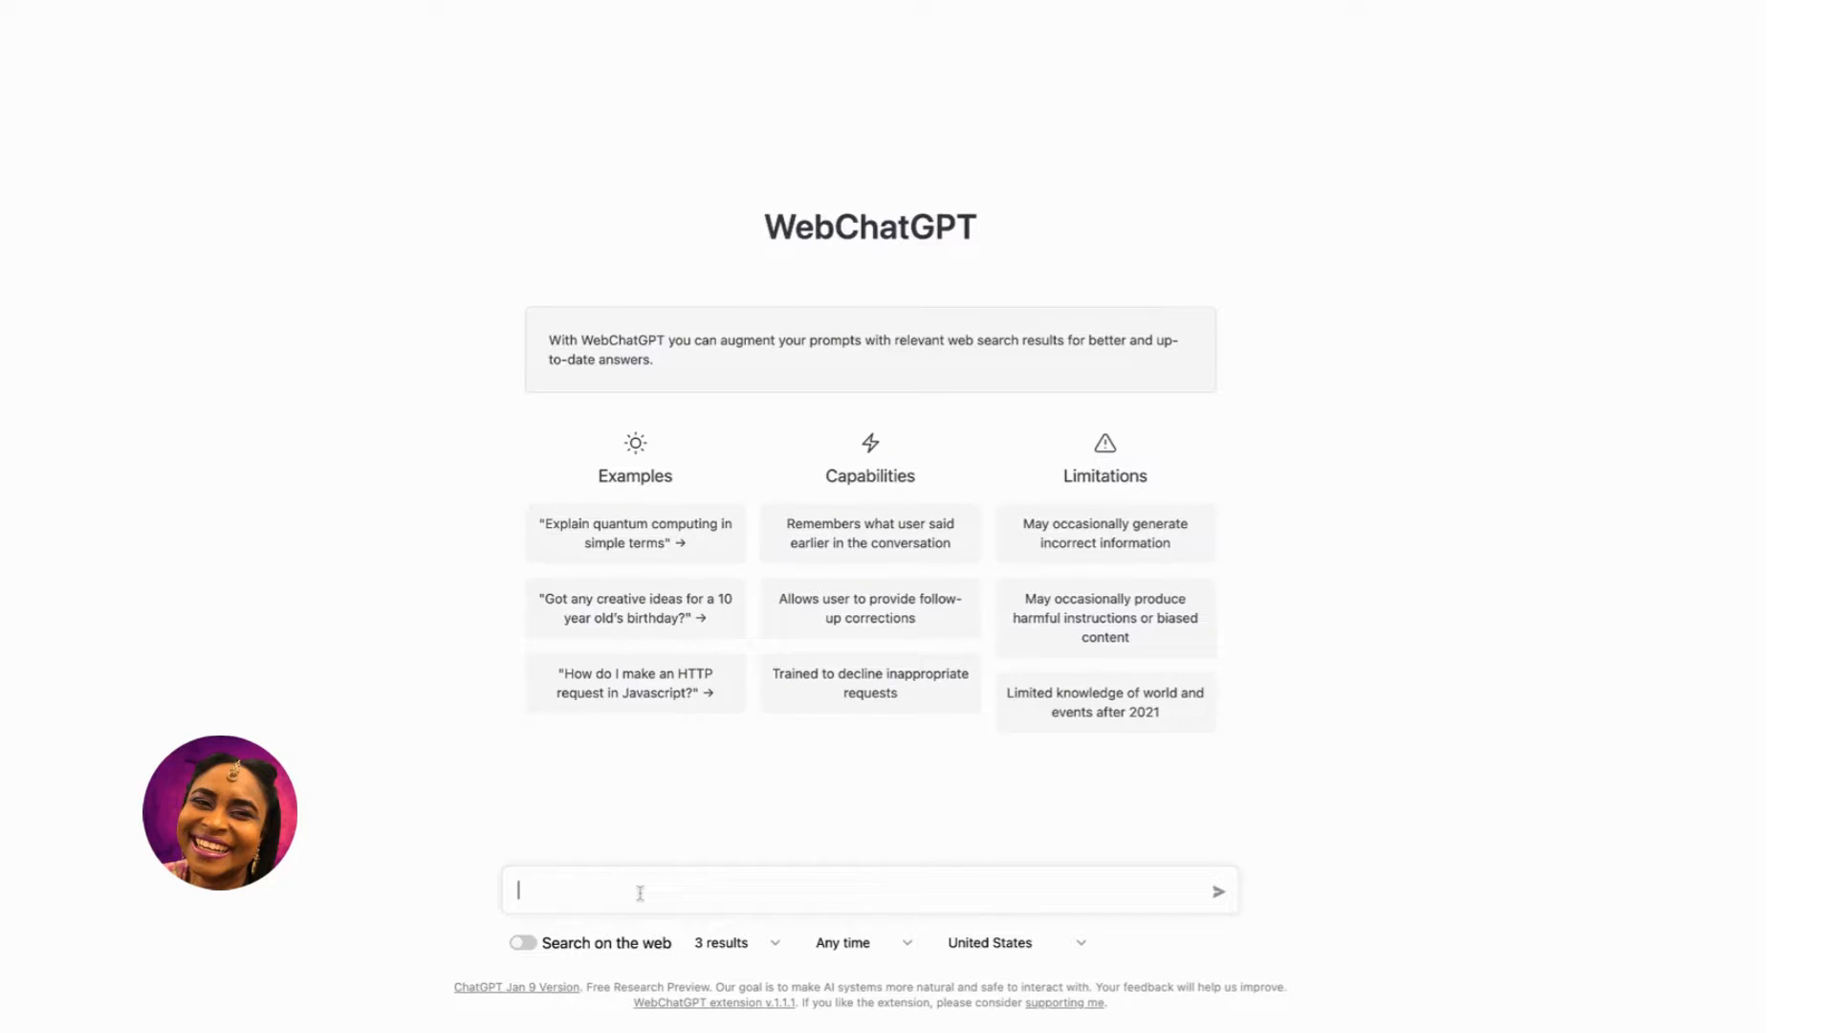
- Paste the Chapter 11 text into a new chat and request that it be rewritten at a 5th grade level
key(super+v)
scroll(594, 714, up, 3)
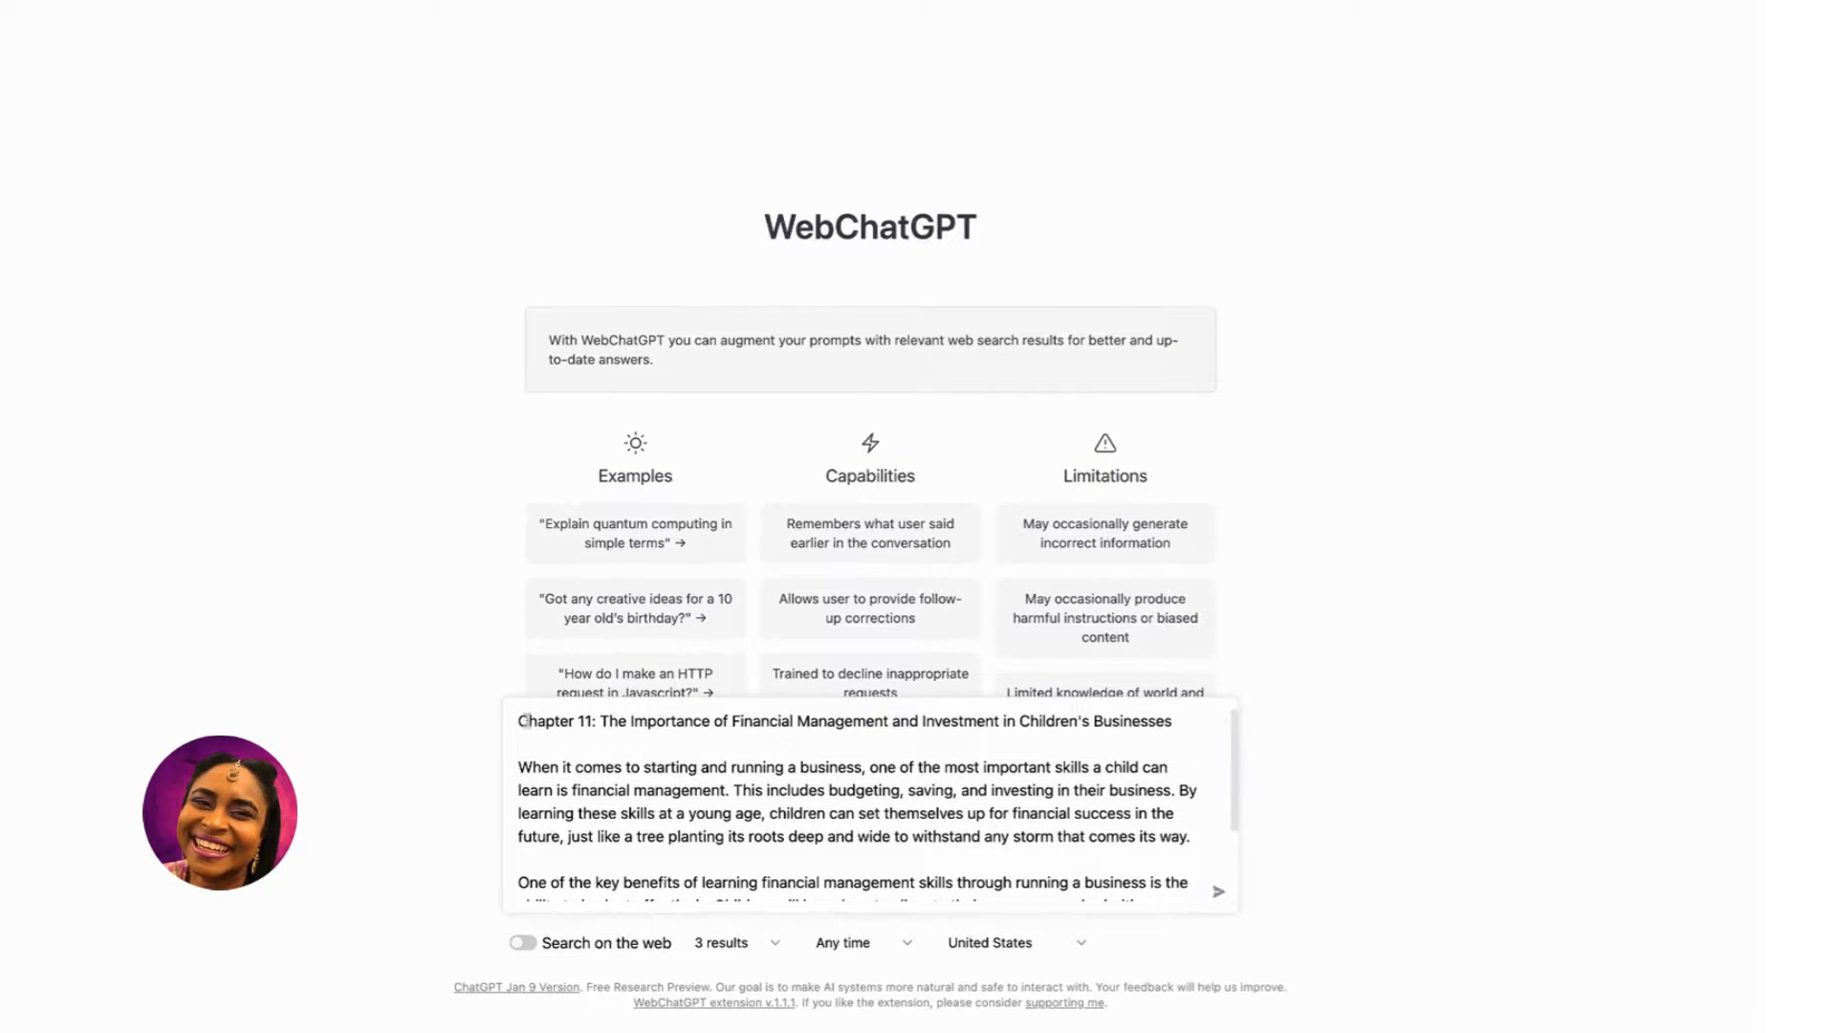
text(rewrite this )
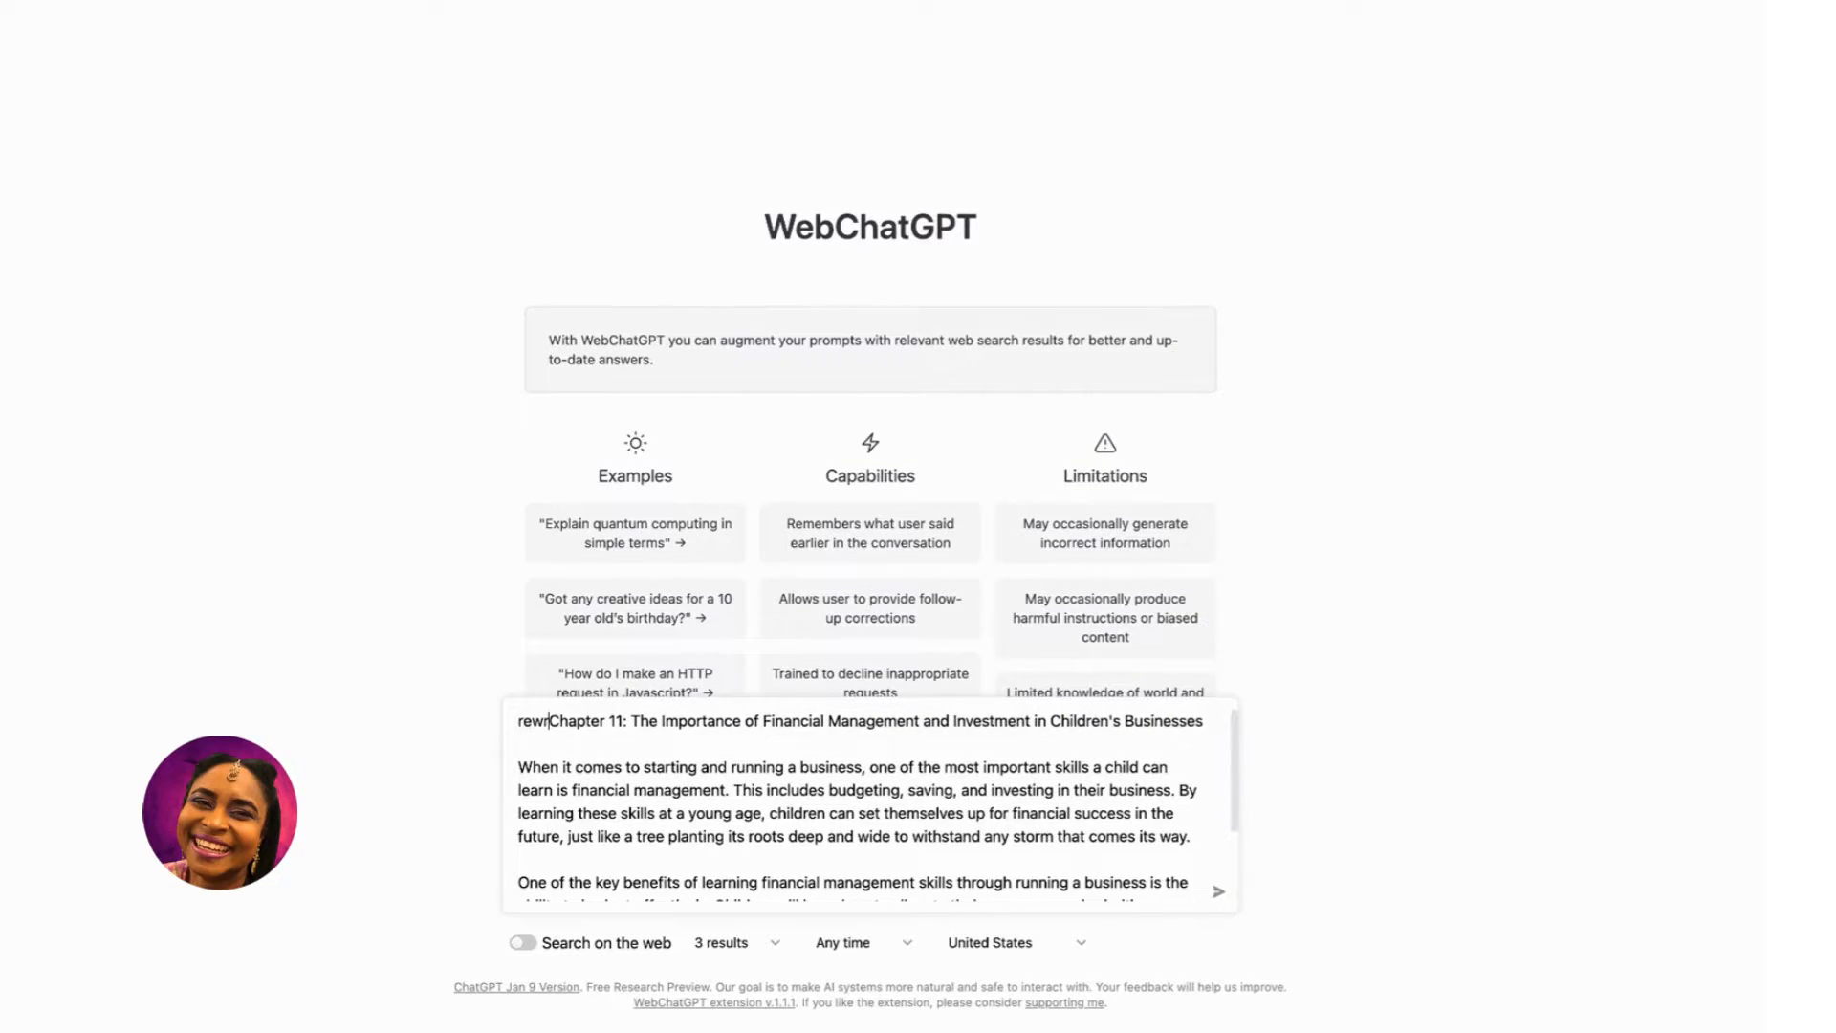
text(at a )
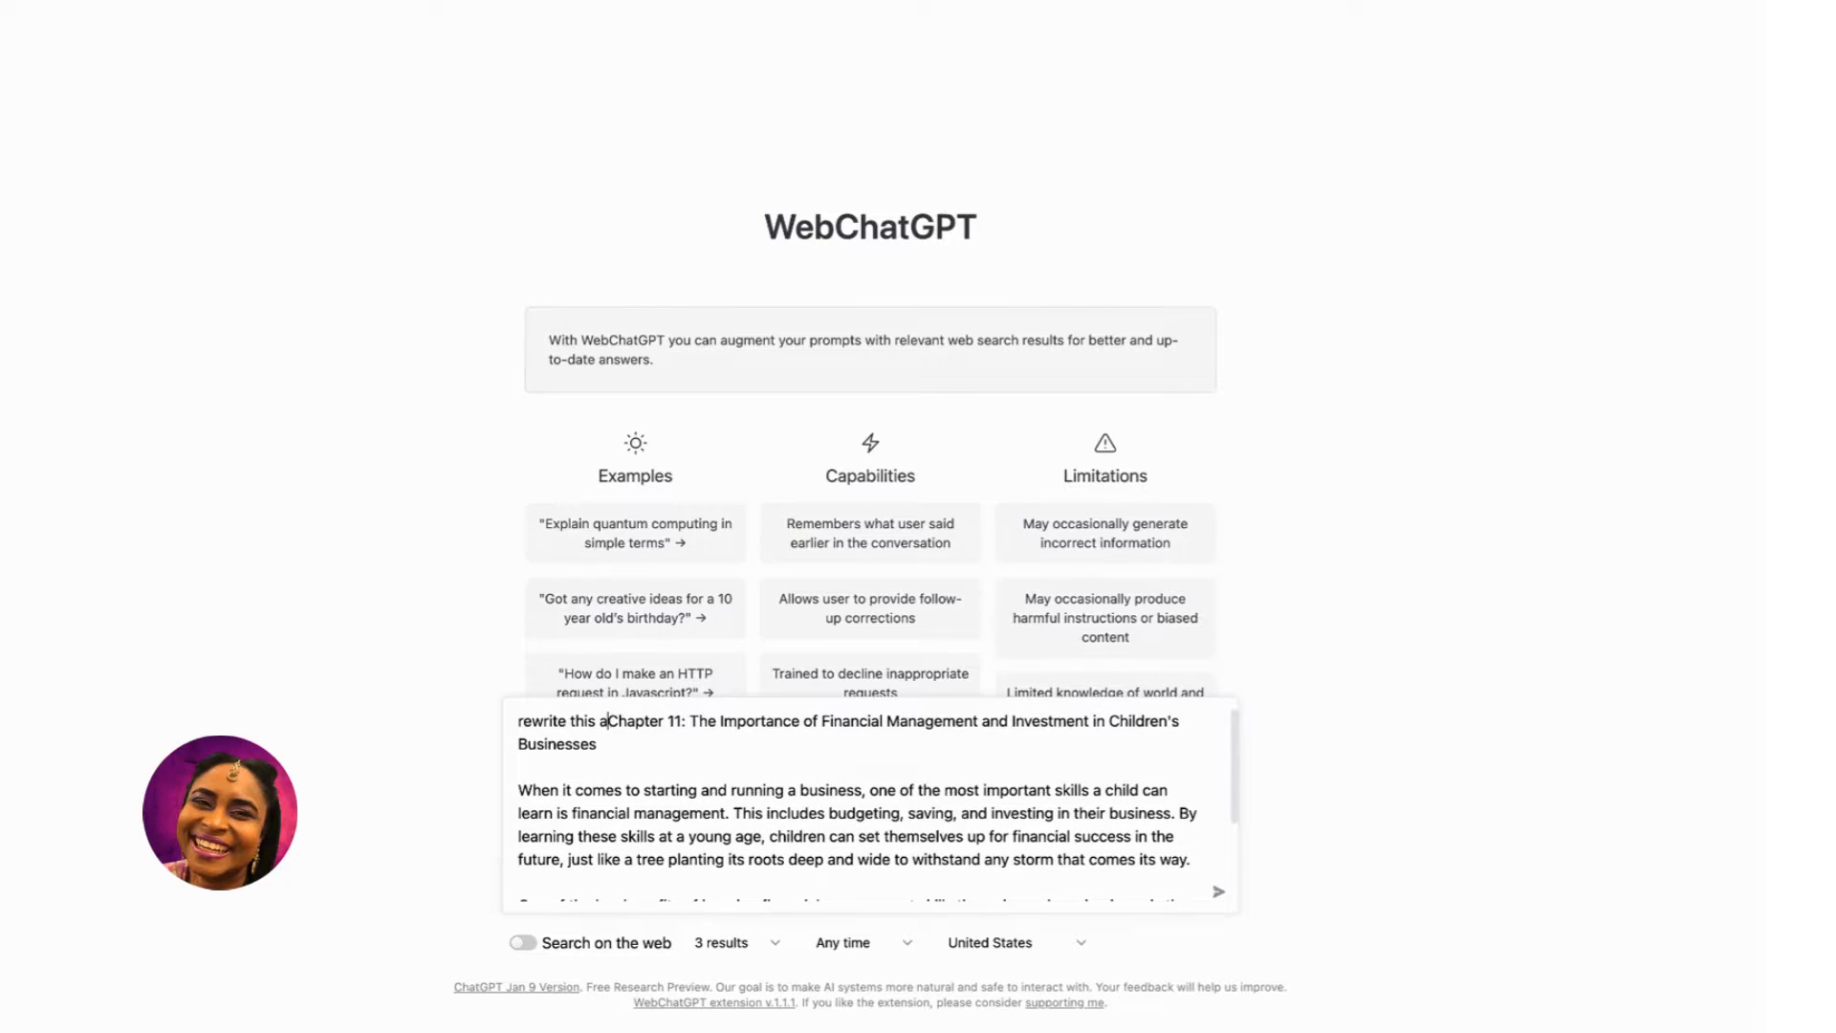
text(5th grade le)
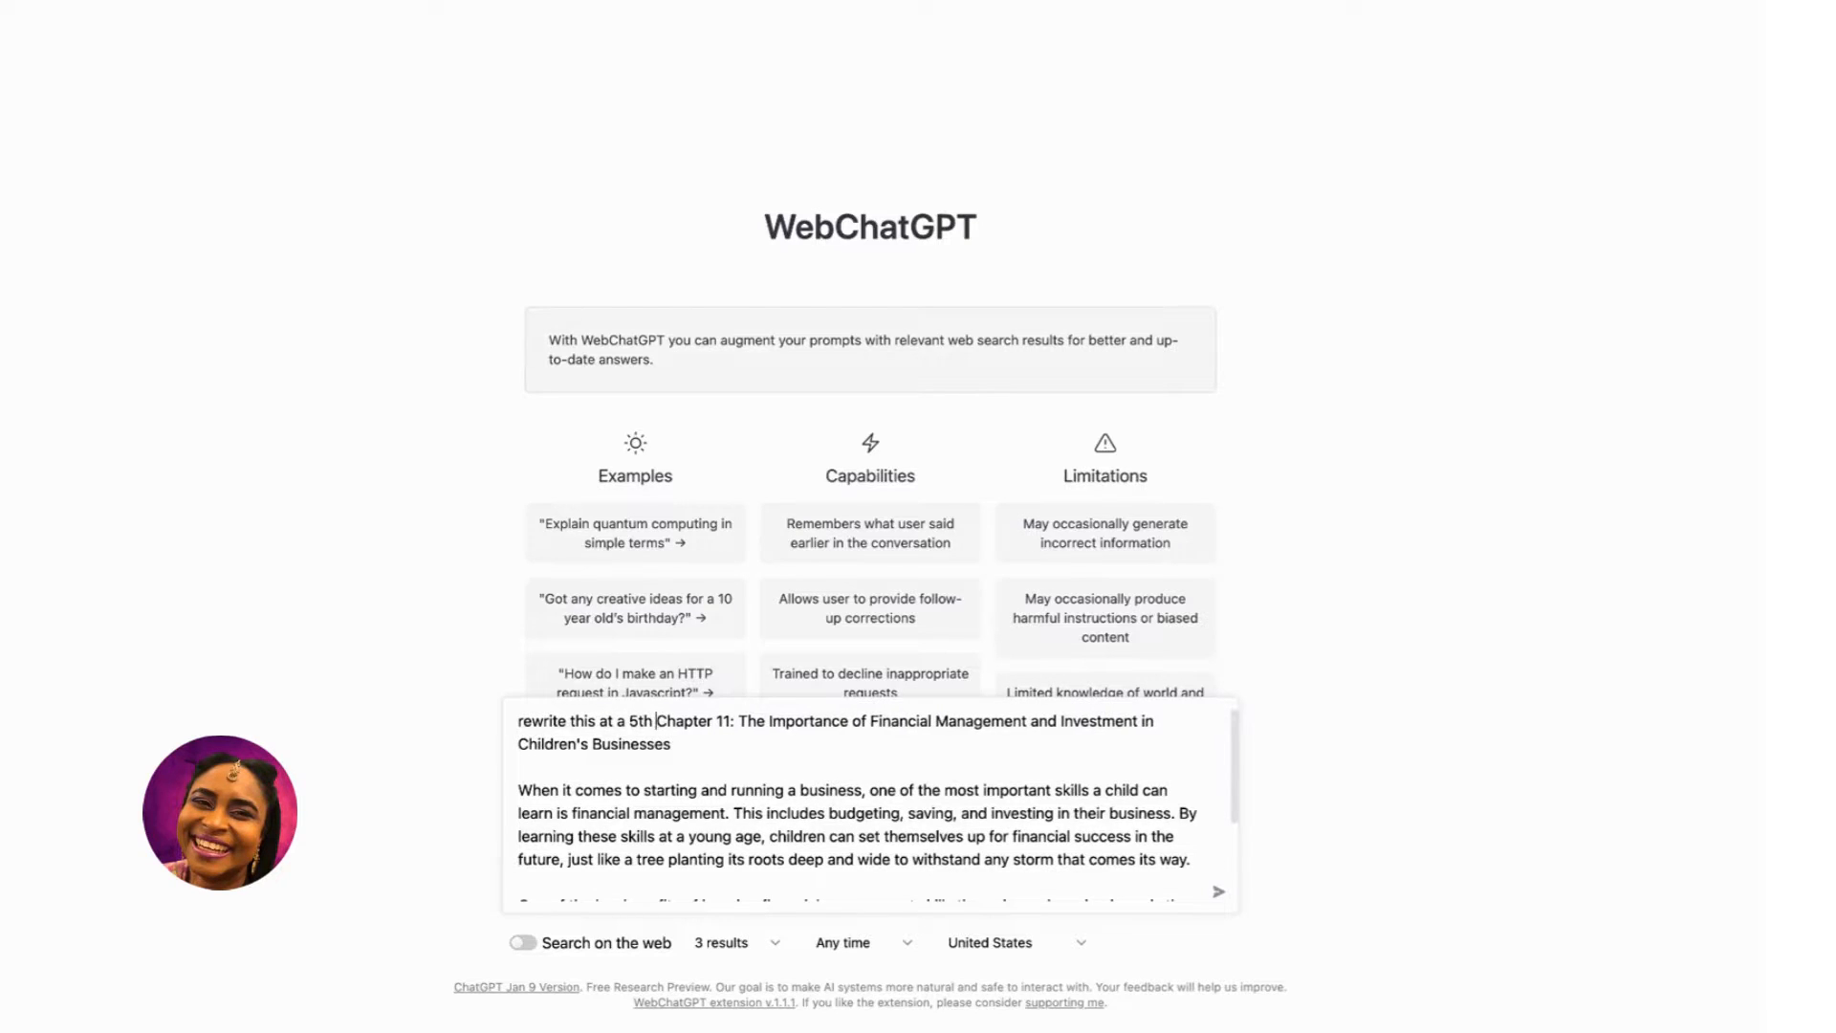
text(vel)
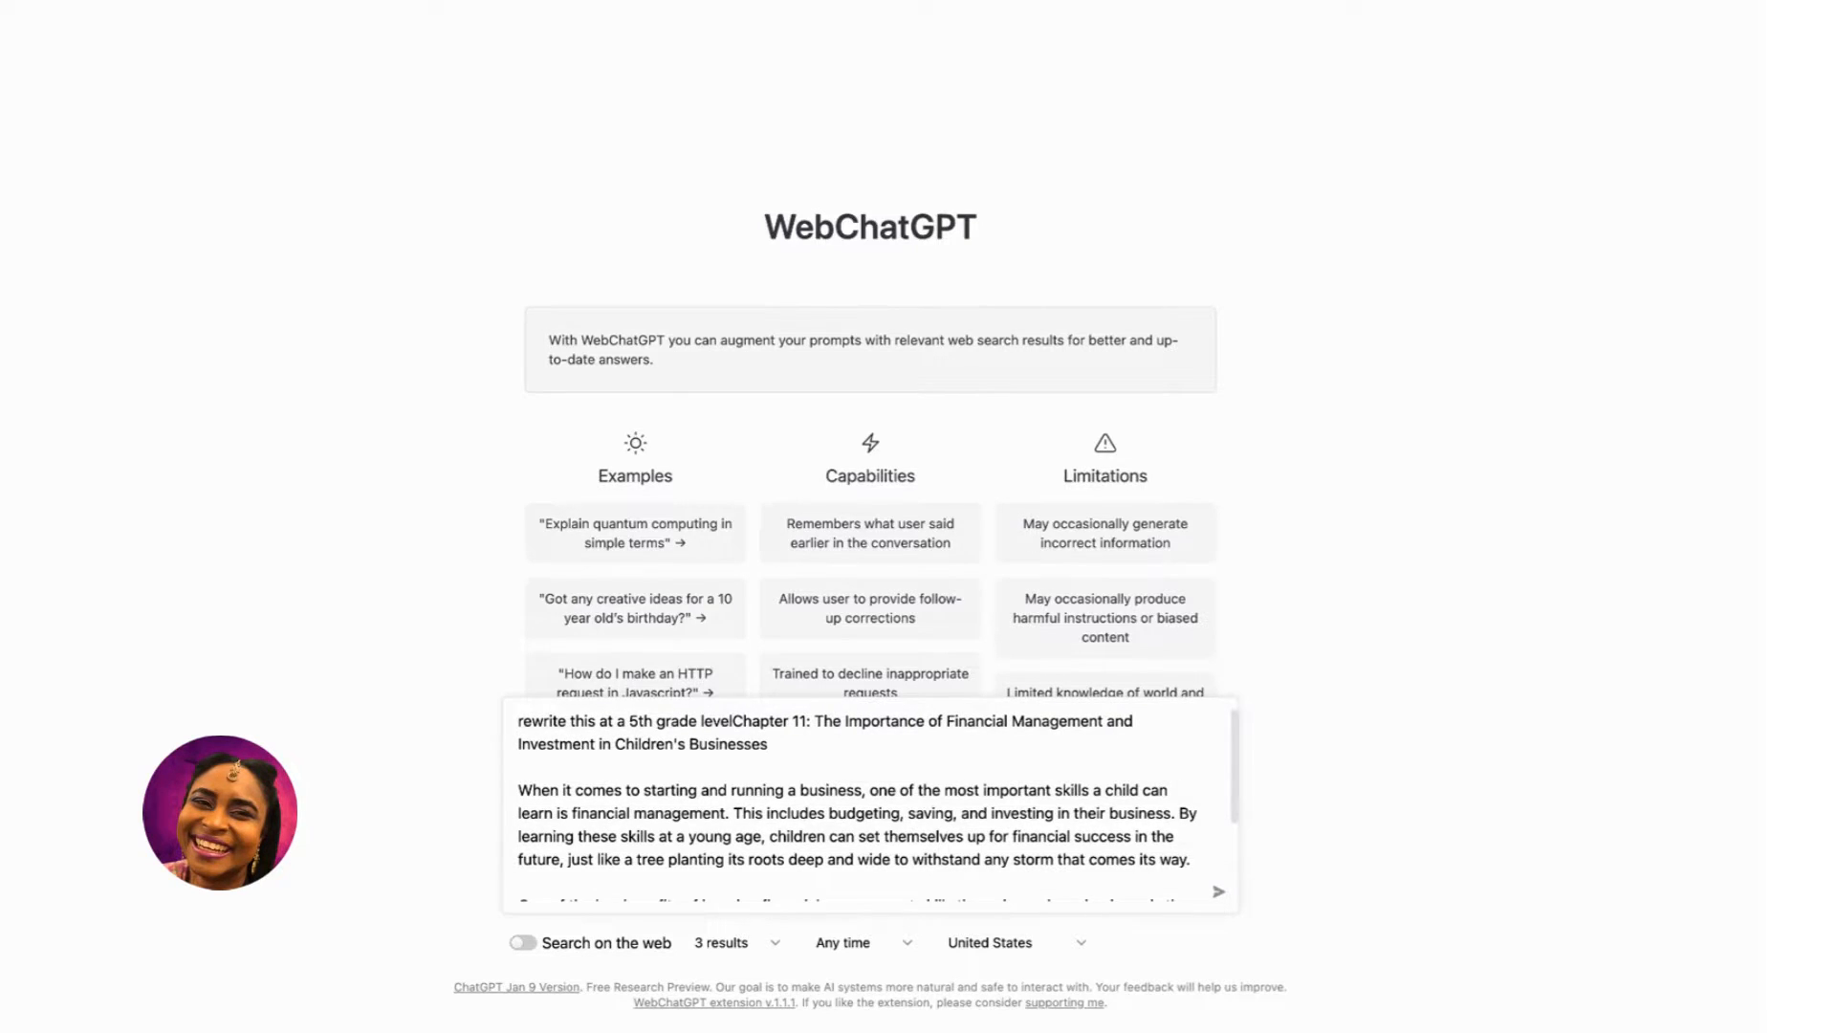
text( ")
key(Return)
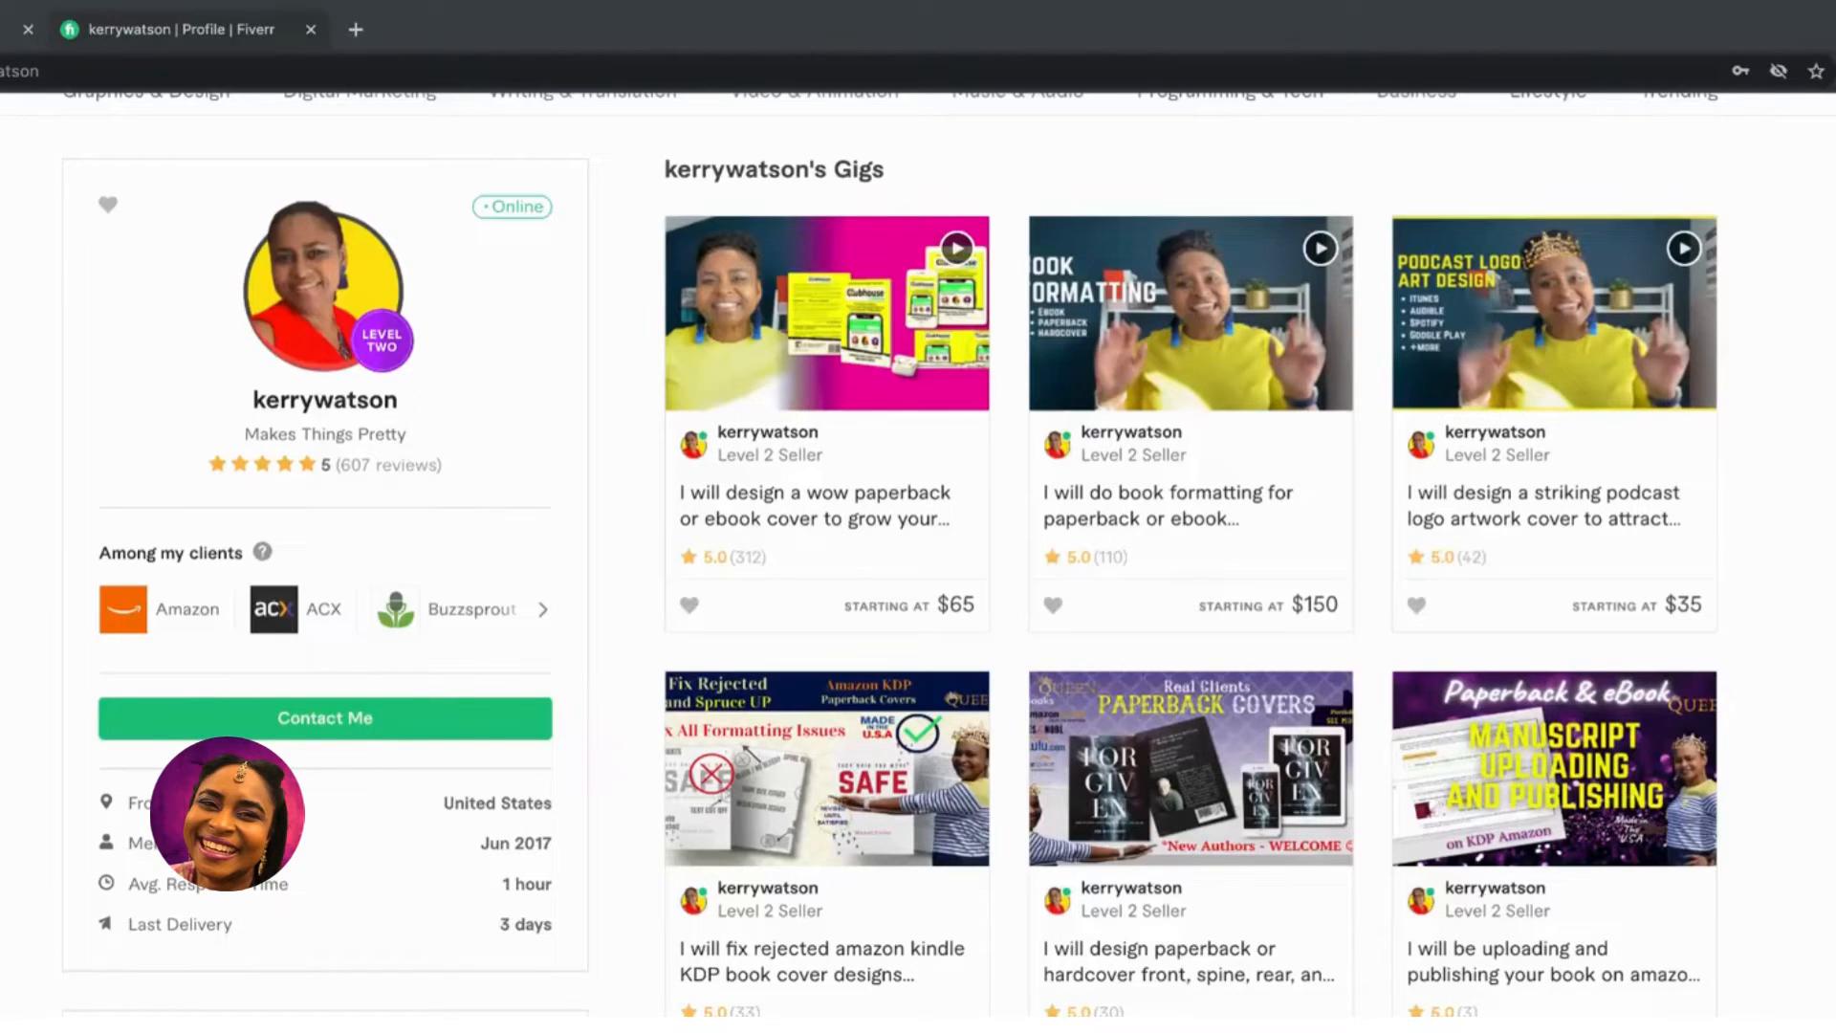
- Look through the gigs, portfolio and reviews on the book designer's Fiverr profile
scroll(889, 554, down, 10)
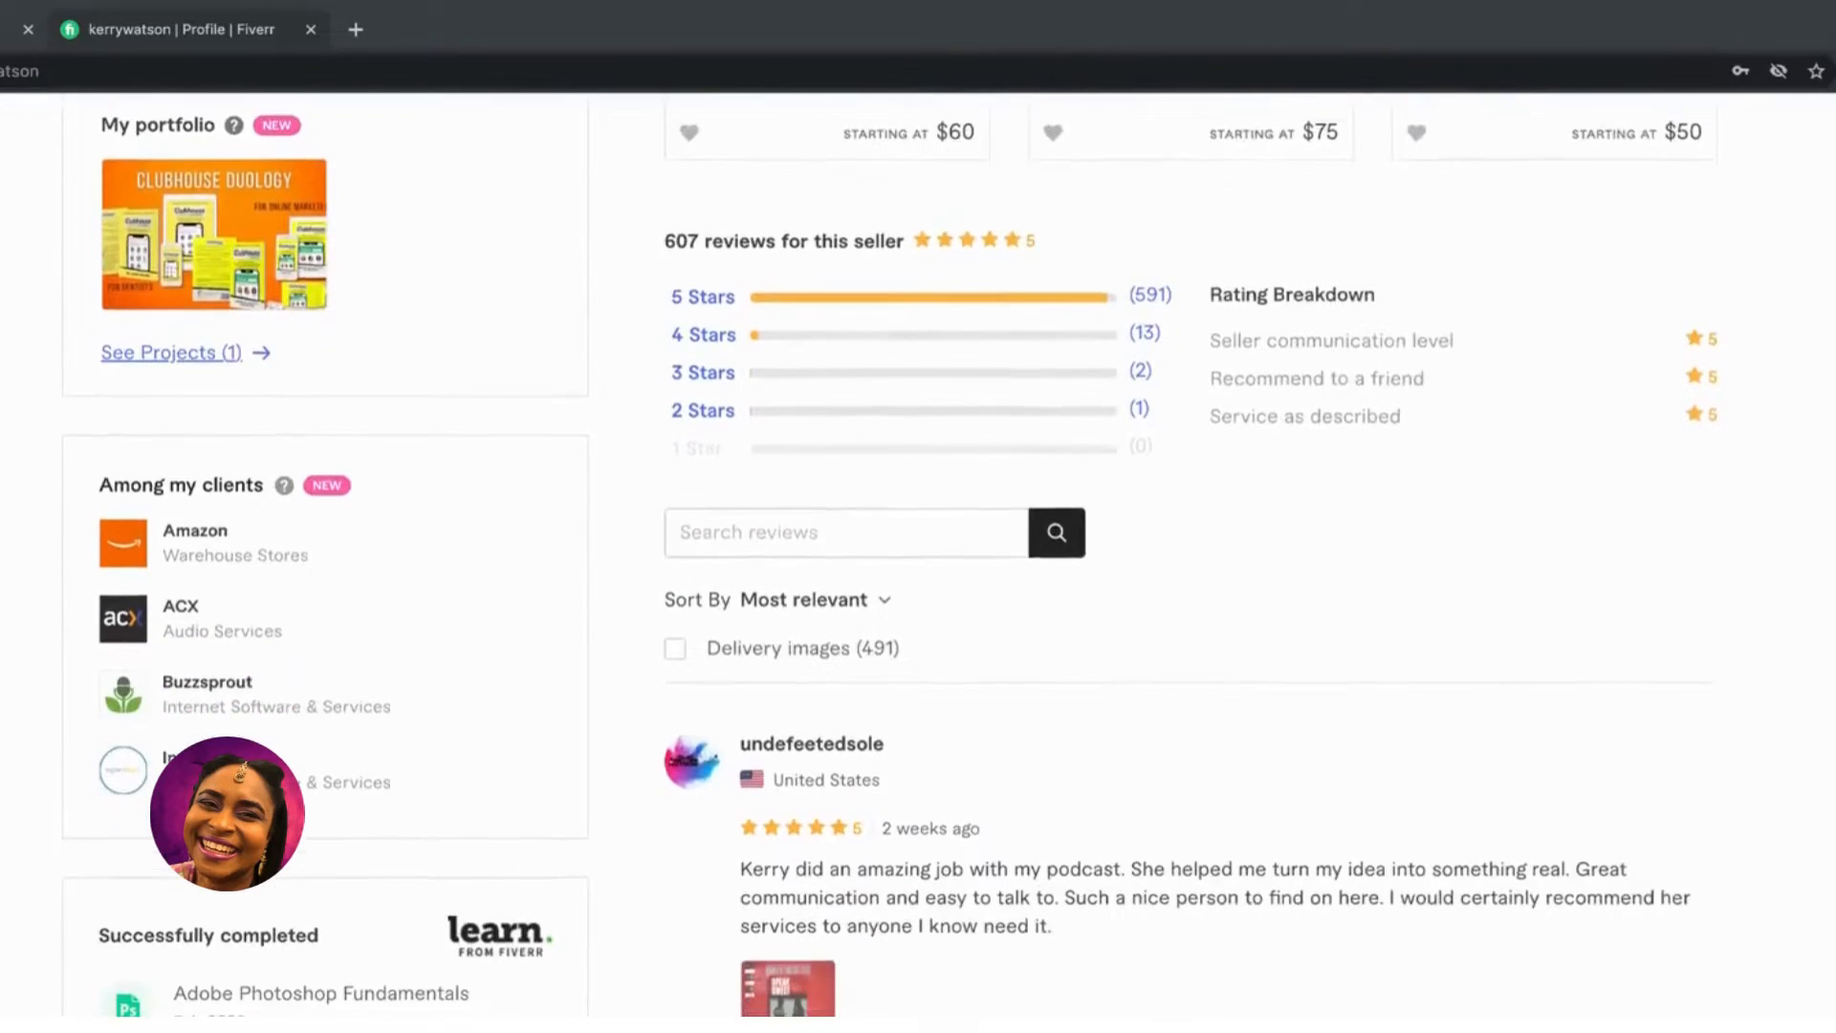
scroll(889, 555, down, 7)
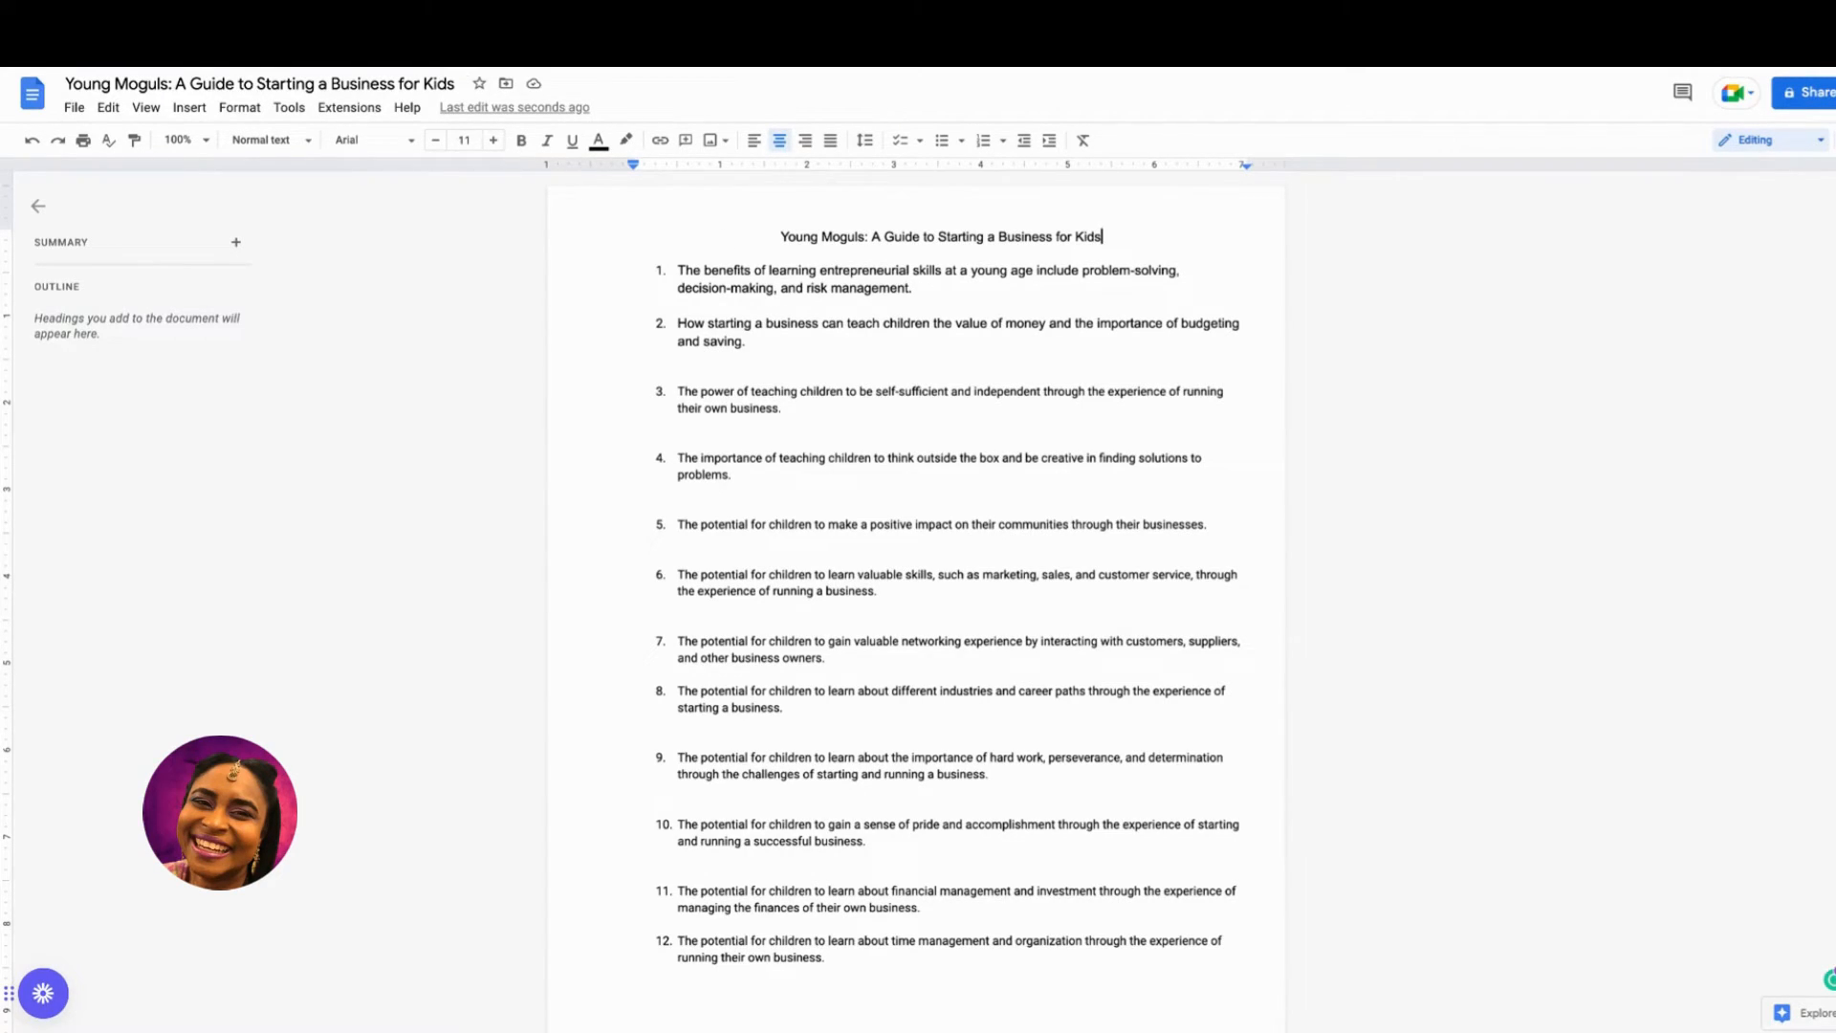
key(shift+Home)
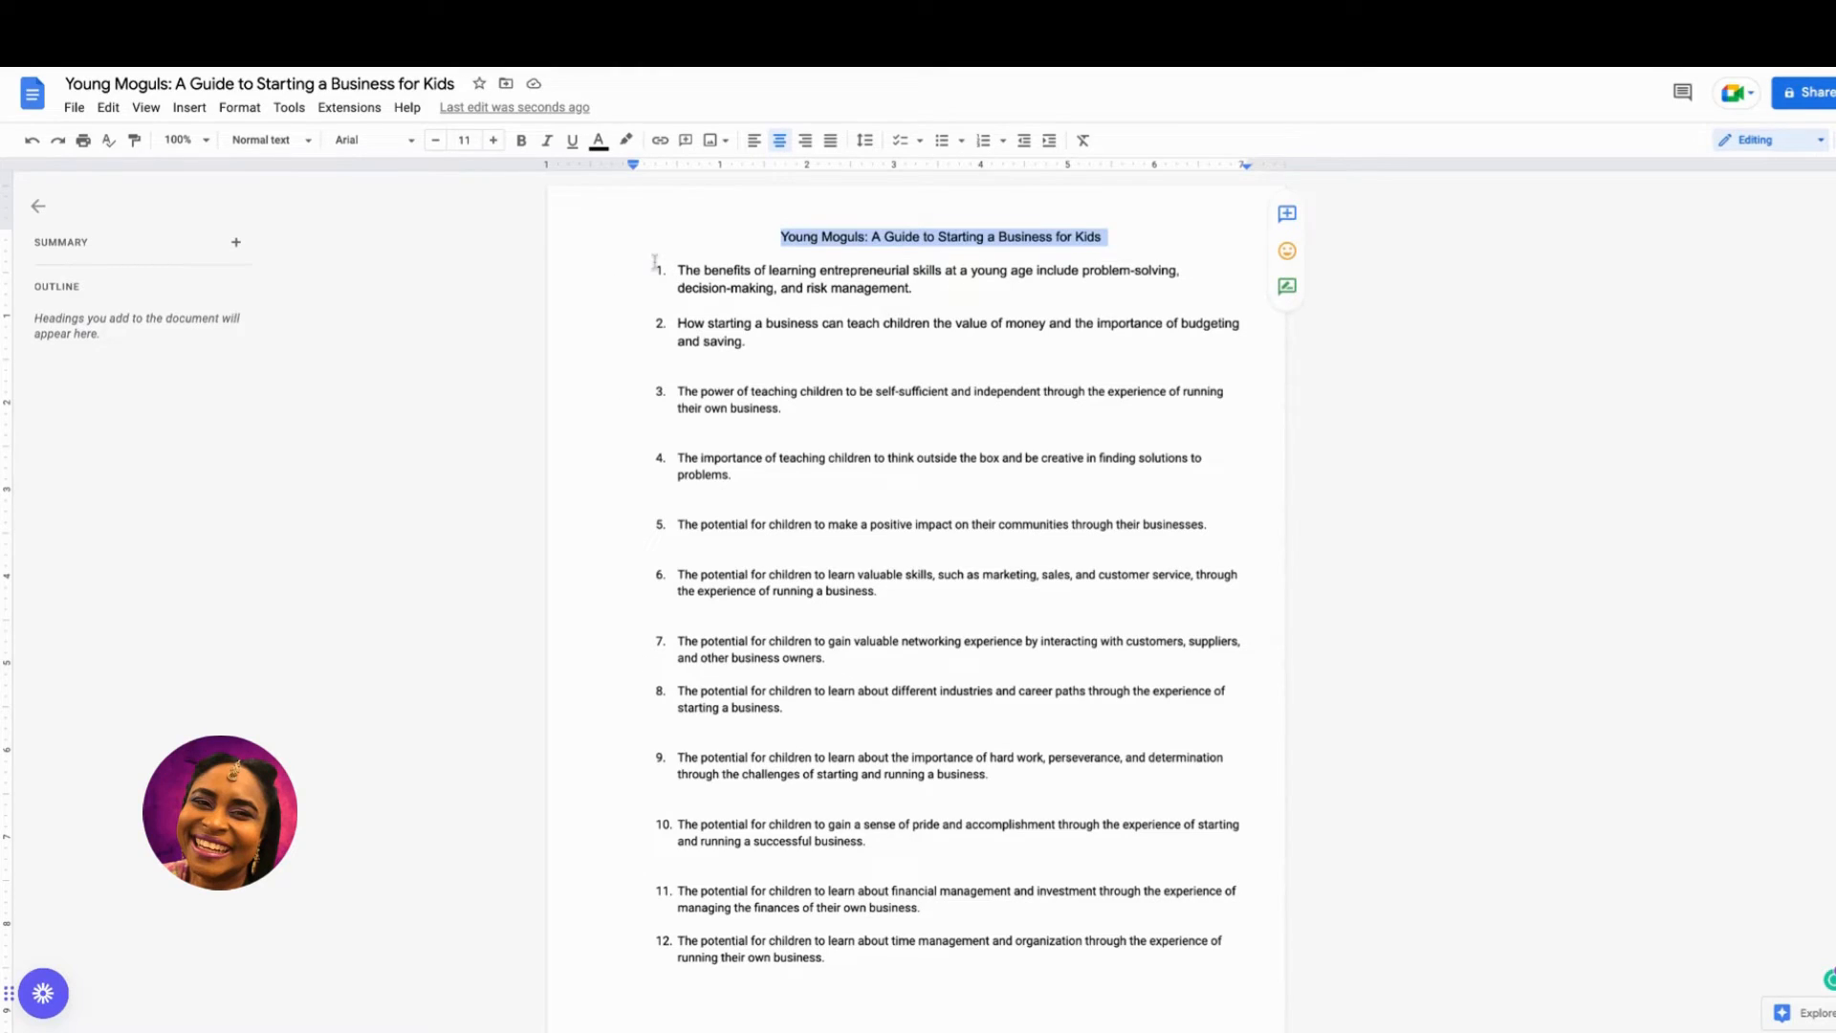
drag(655, 262, 999, 952)
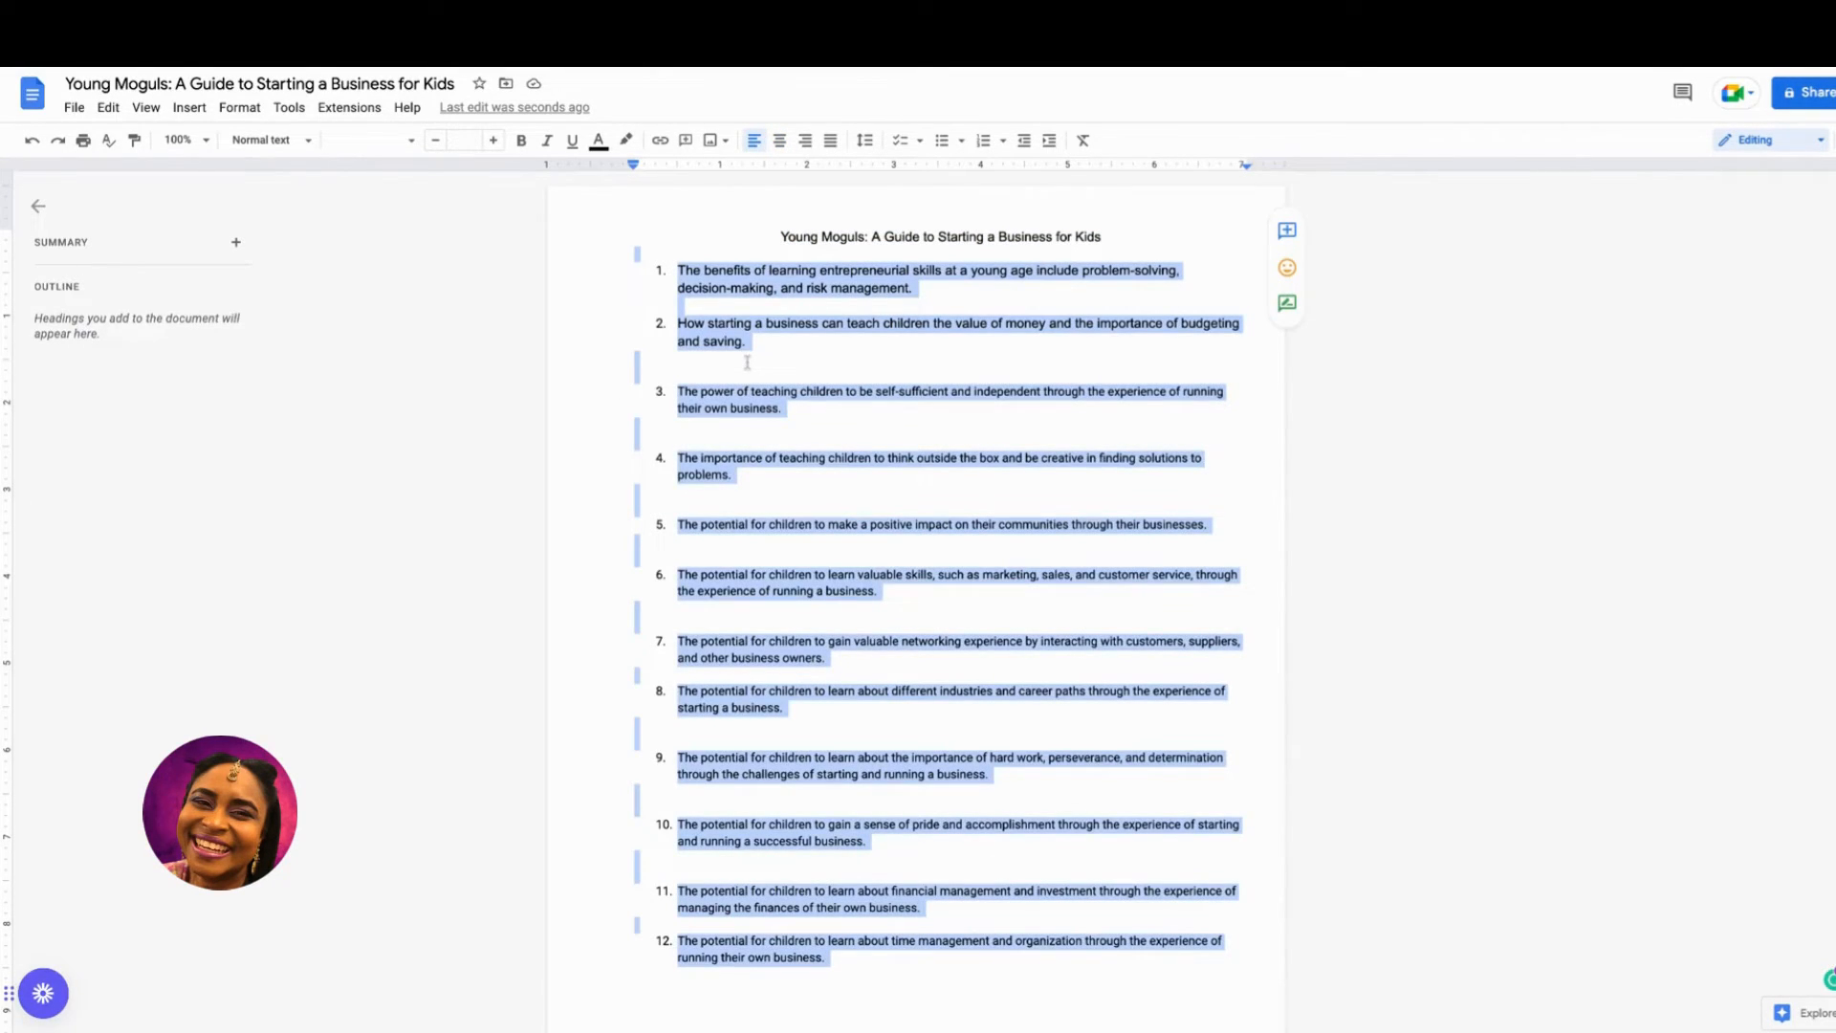
drag(654, 262, 997, 953)
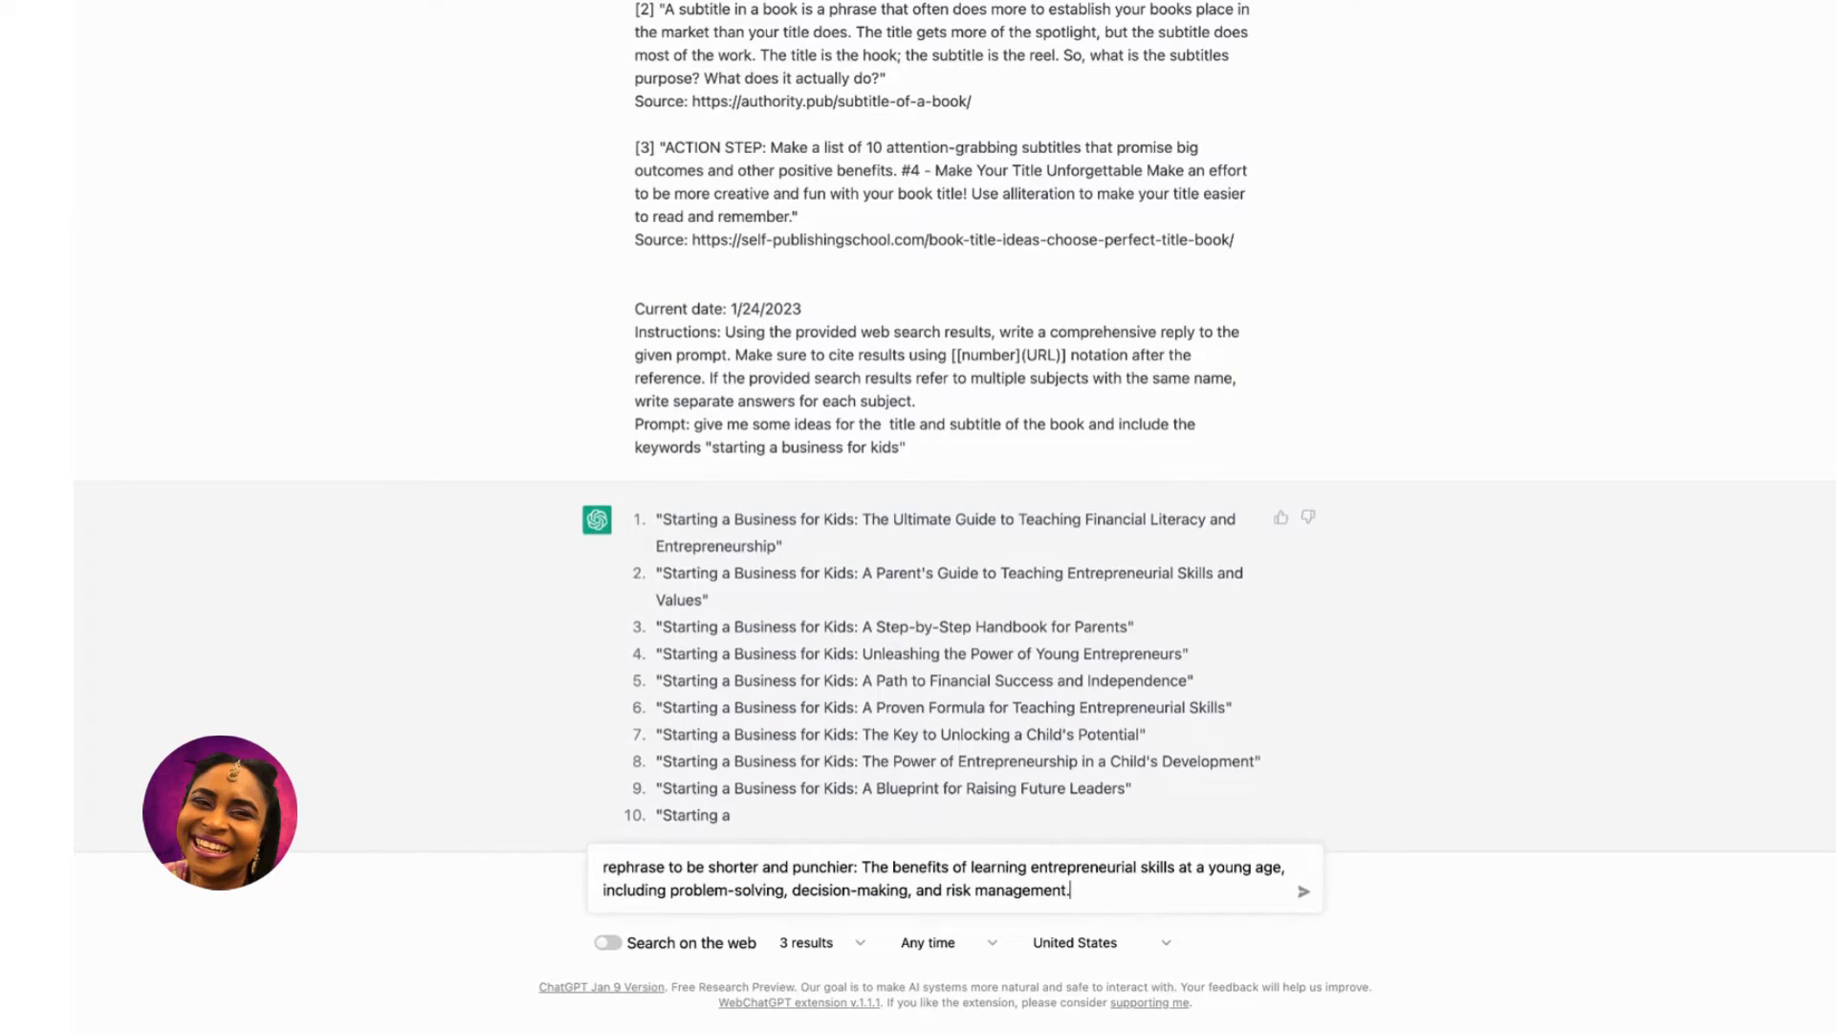
- In ChatGPT, request a shorter, punchier rephrasing of the chapter line on the benefits of learning entrepreneurial skills, and an even shorter version
key(Return)
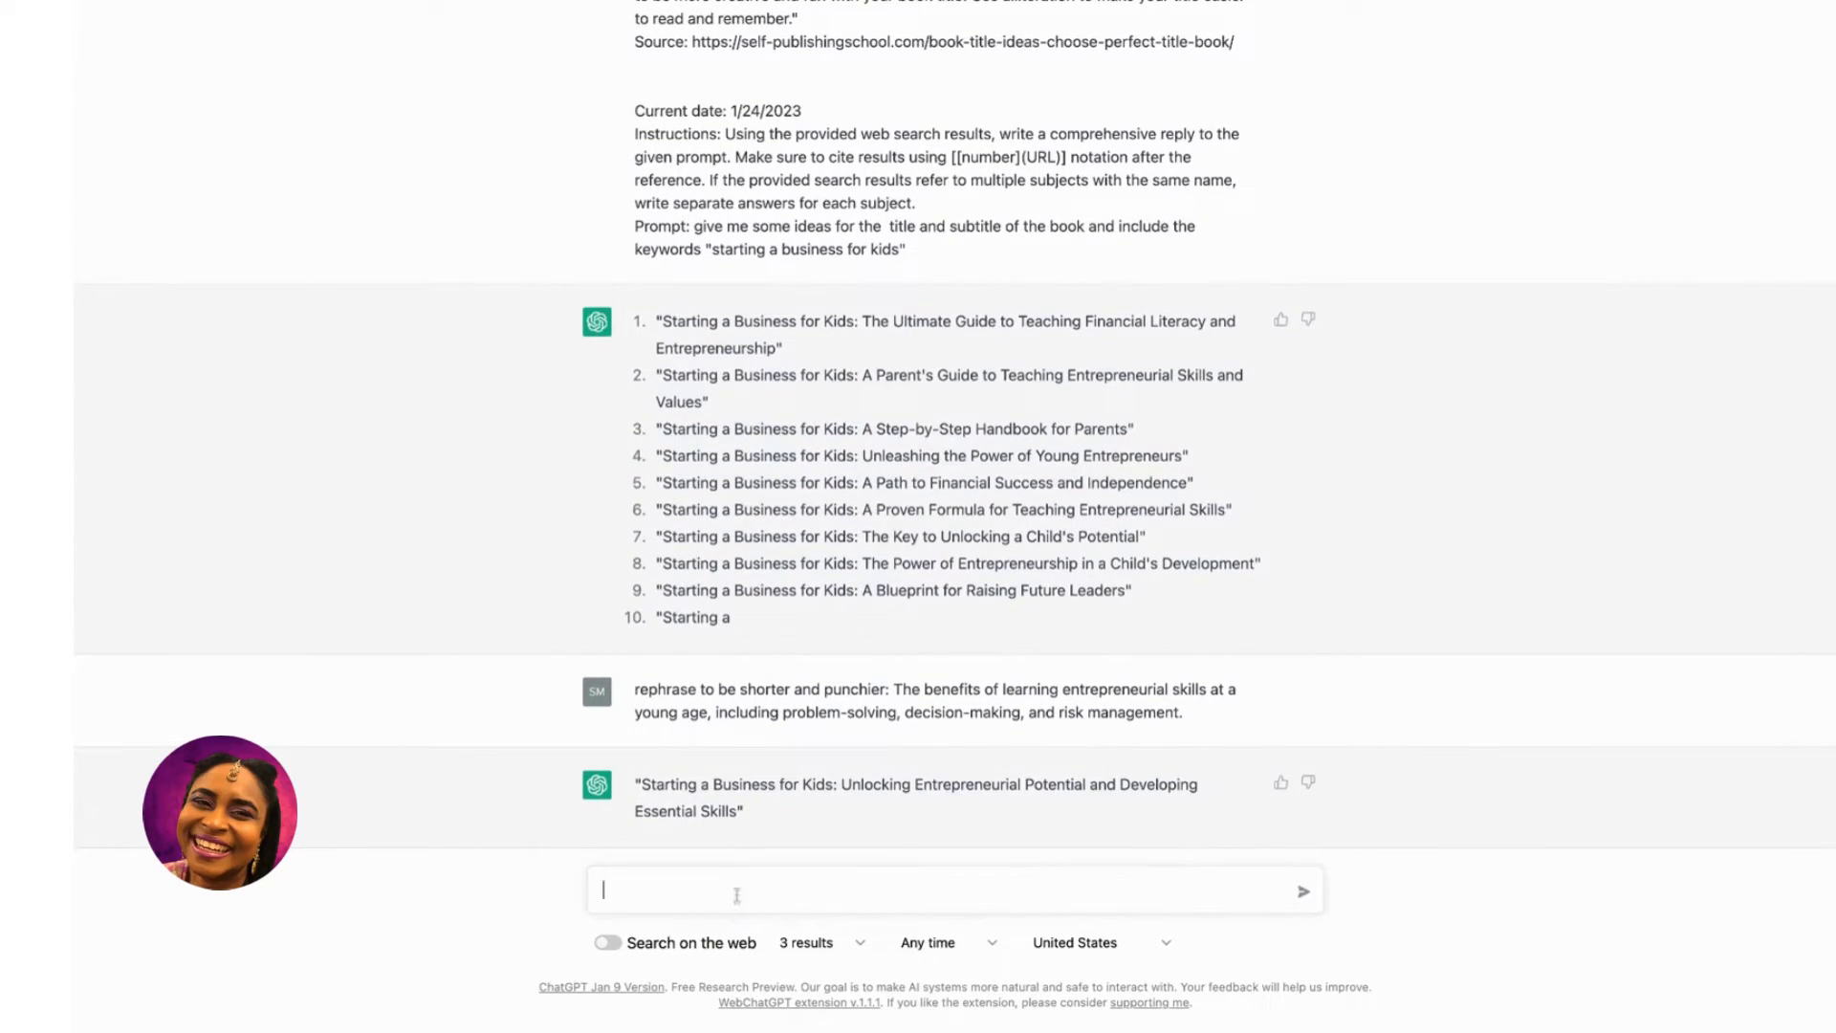
text(even shorter)
key(Return)
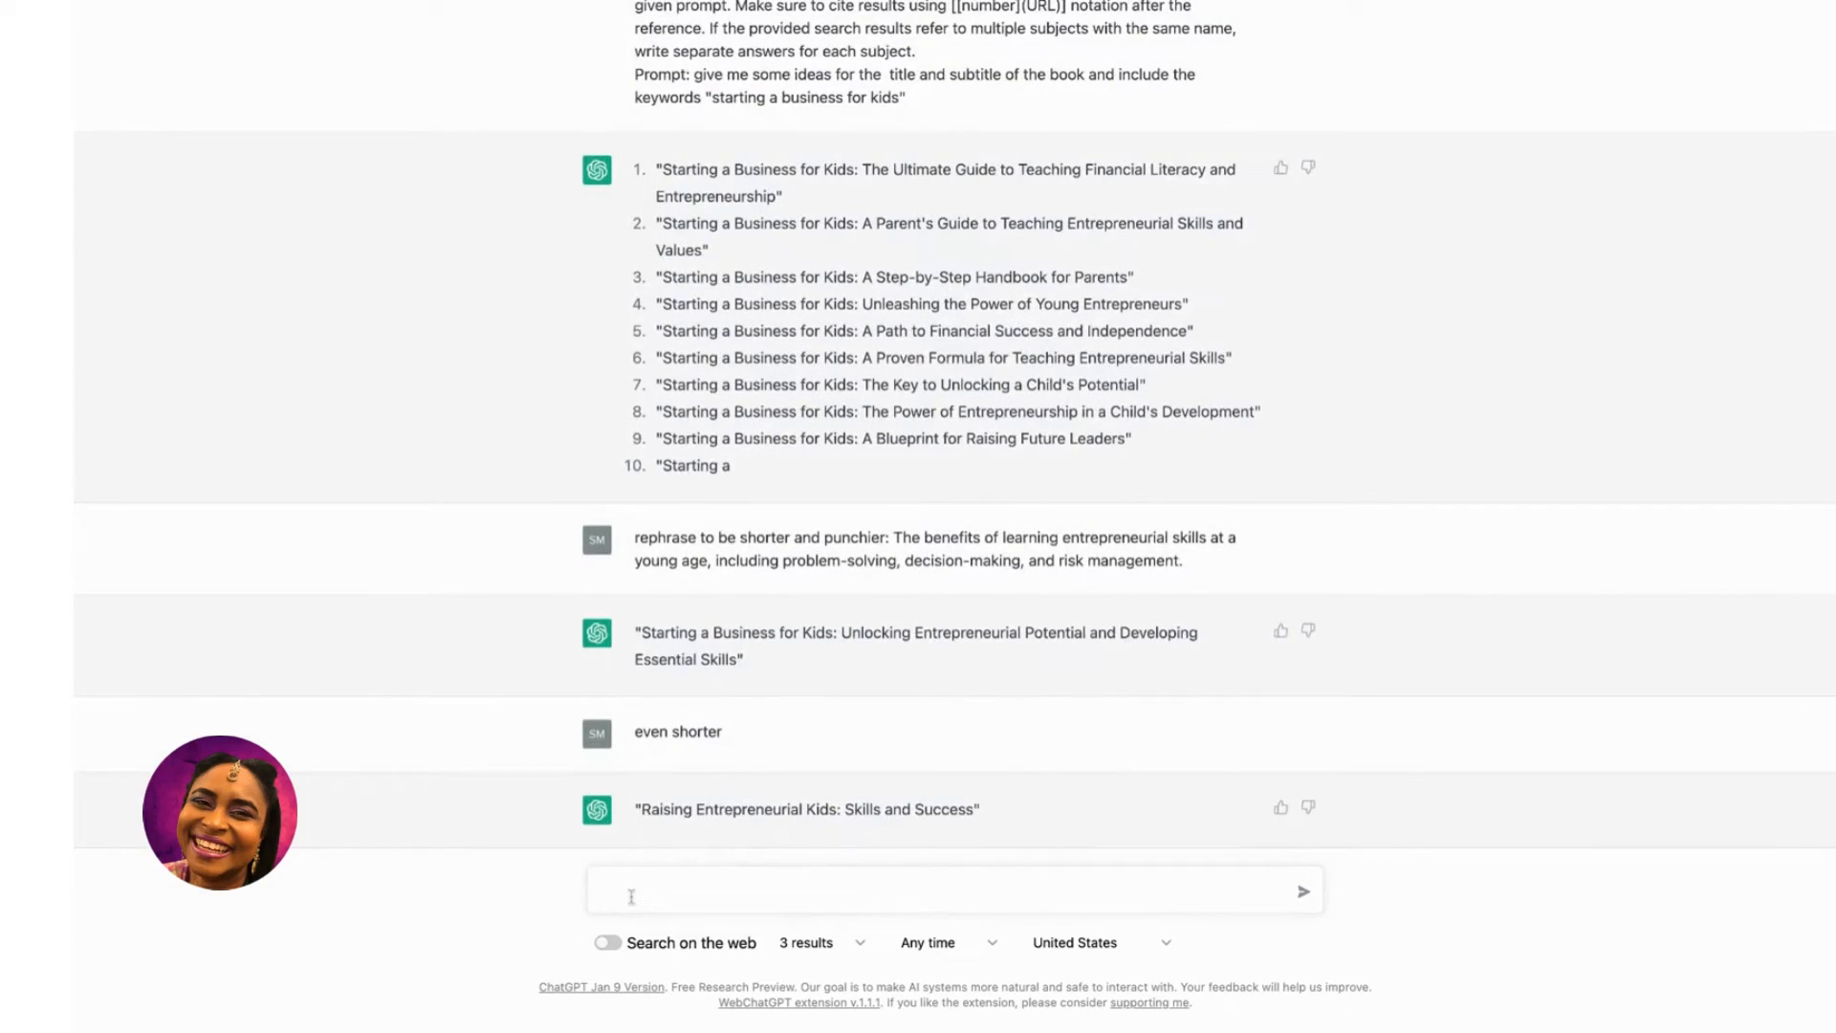
- Ask to rephrase the chapter line on teaching children the value of money, budgeting and saving to be very short and punchier
text(rephrase )
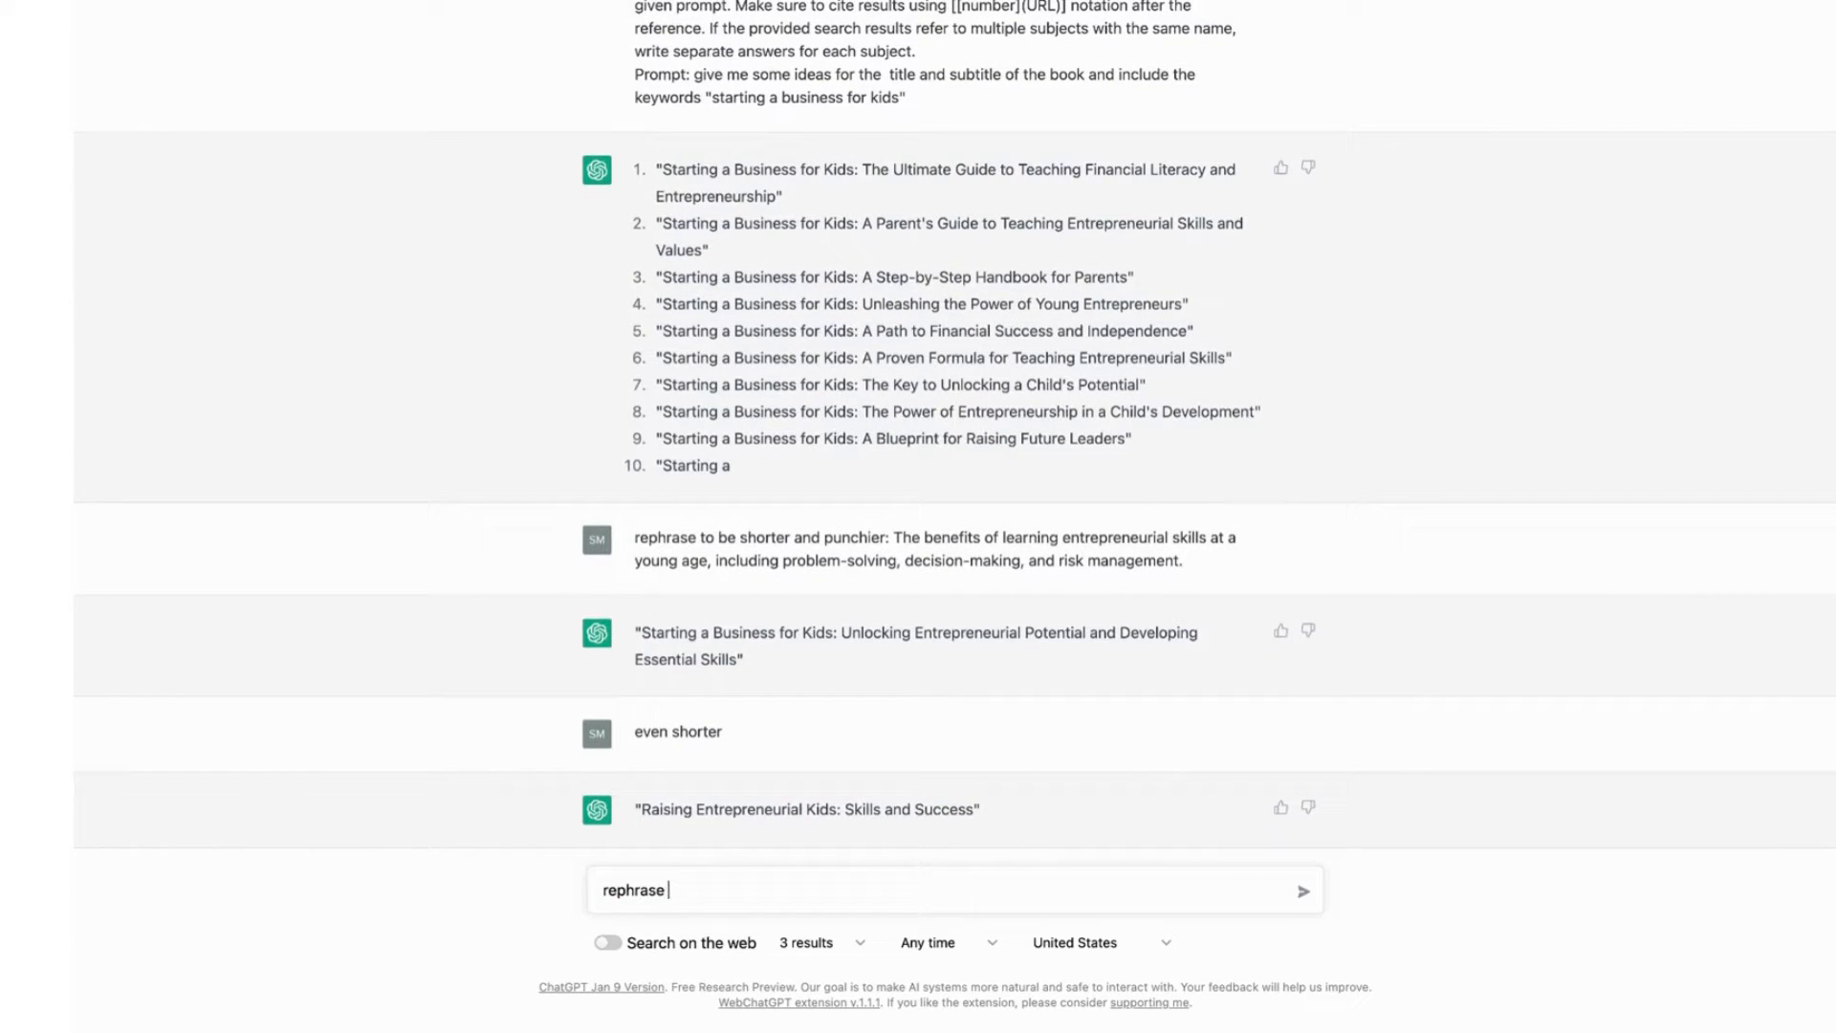
text(to be very short and punchier)
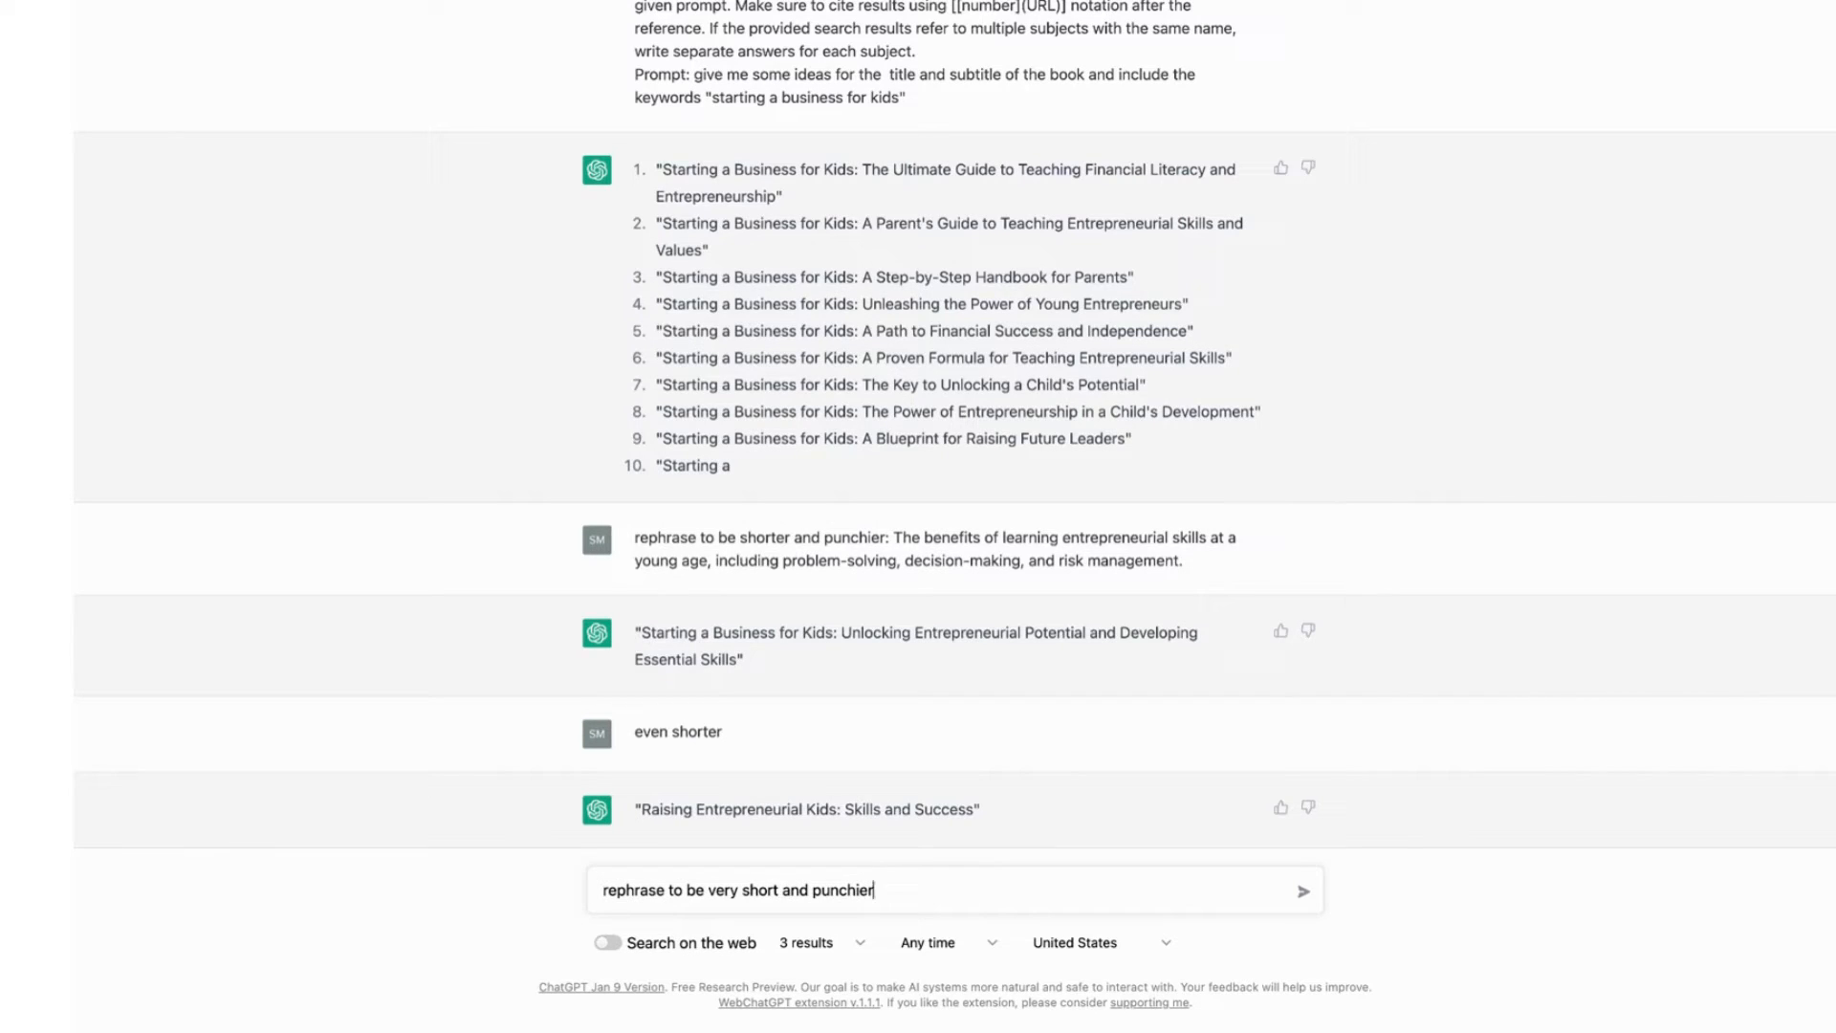
text(:)
text(How starting a business can teach children the value of money and the importance of budgeting and saving.)
key(Return)
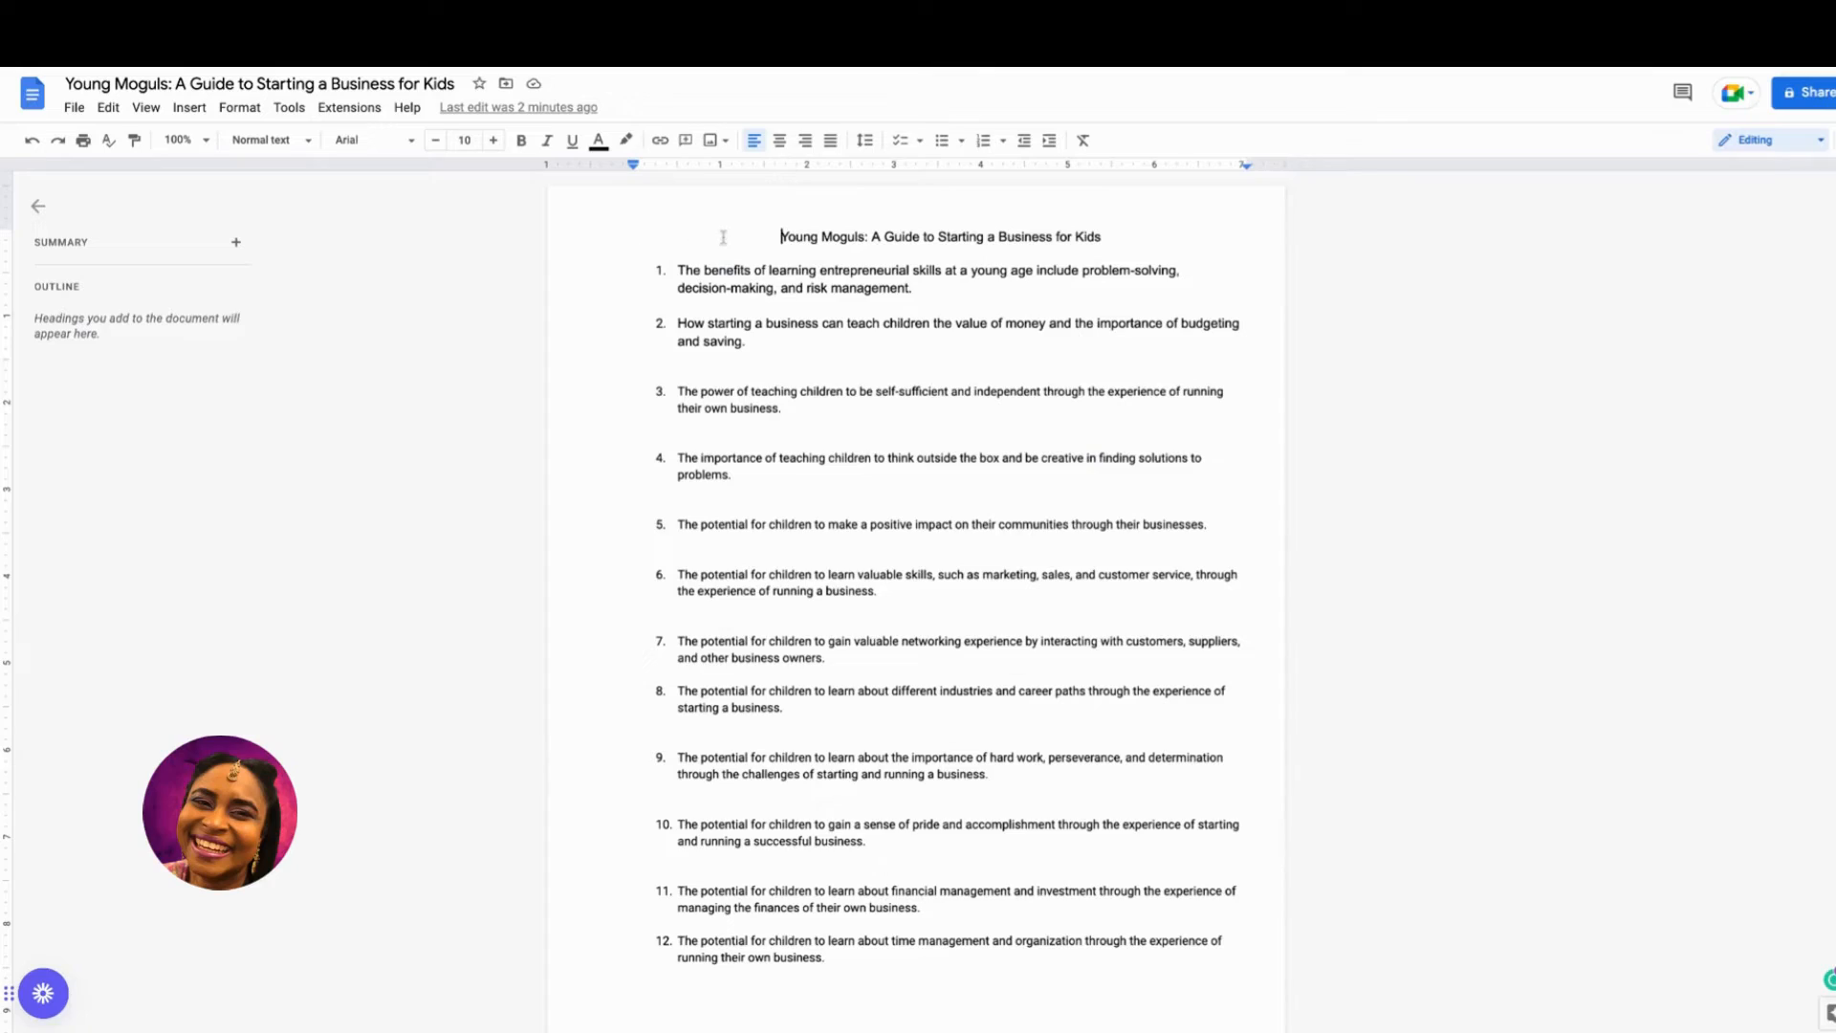
- In the Google Docs outline, apply the Title style to the line "Young Moguls: A Guide to Starting a Business for Kids"
key(ctrl+a)
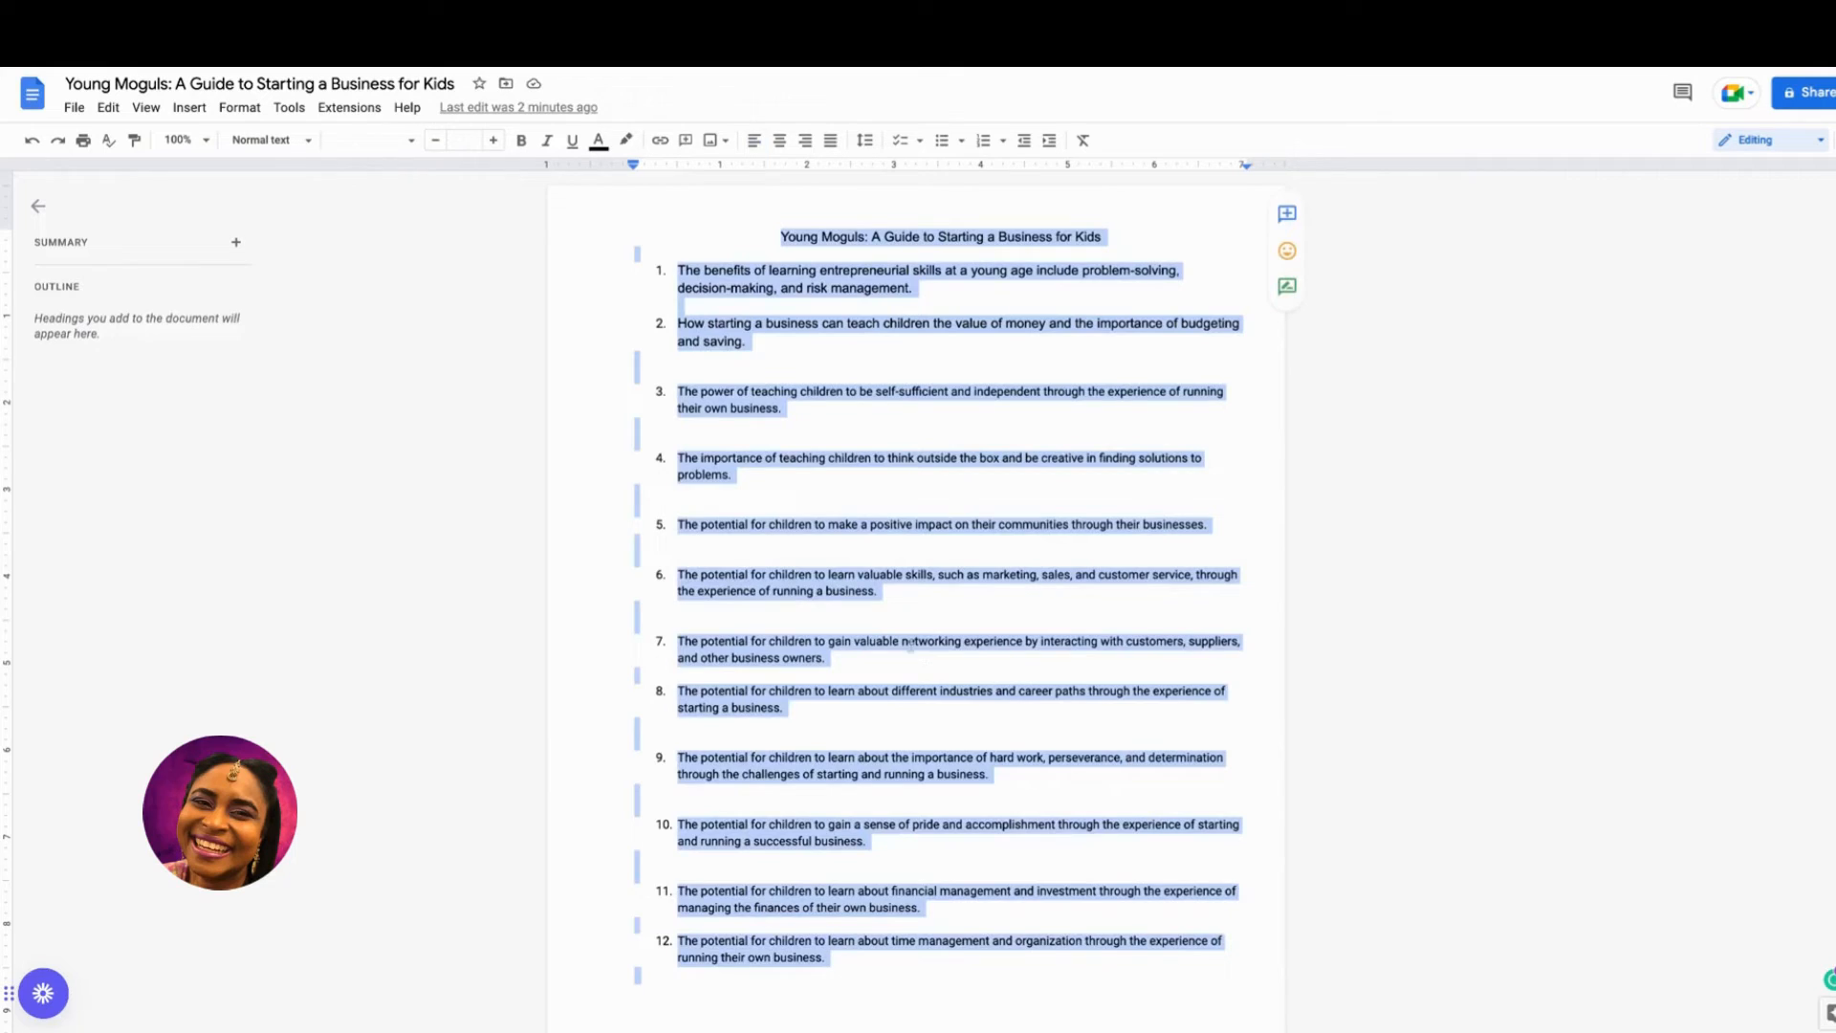
click(851, 340)
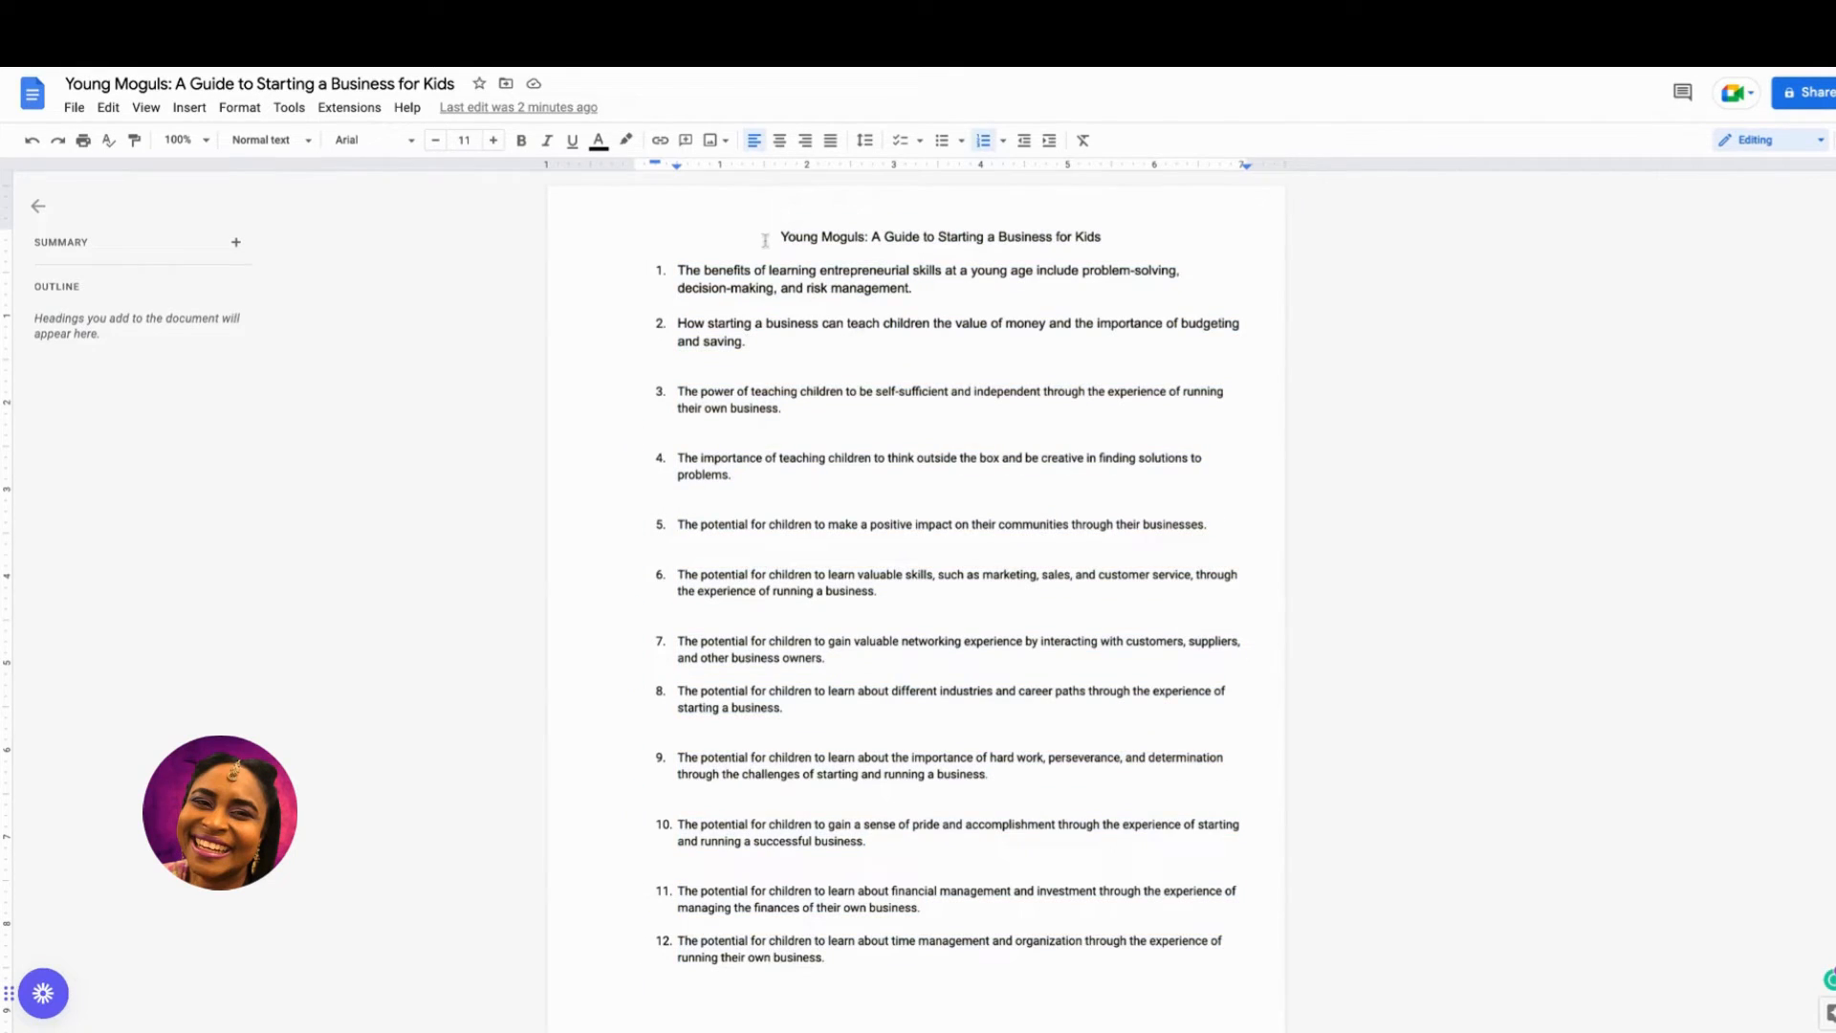
drag(765, 238, 1113, 236)
click(267, 140)
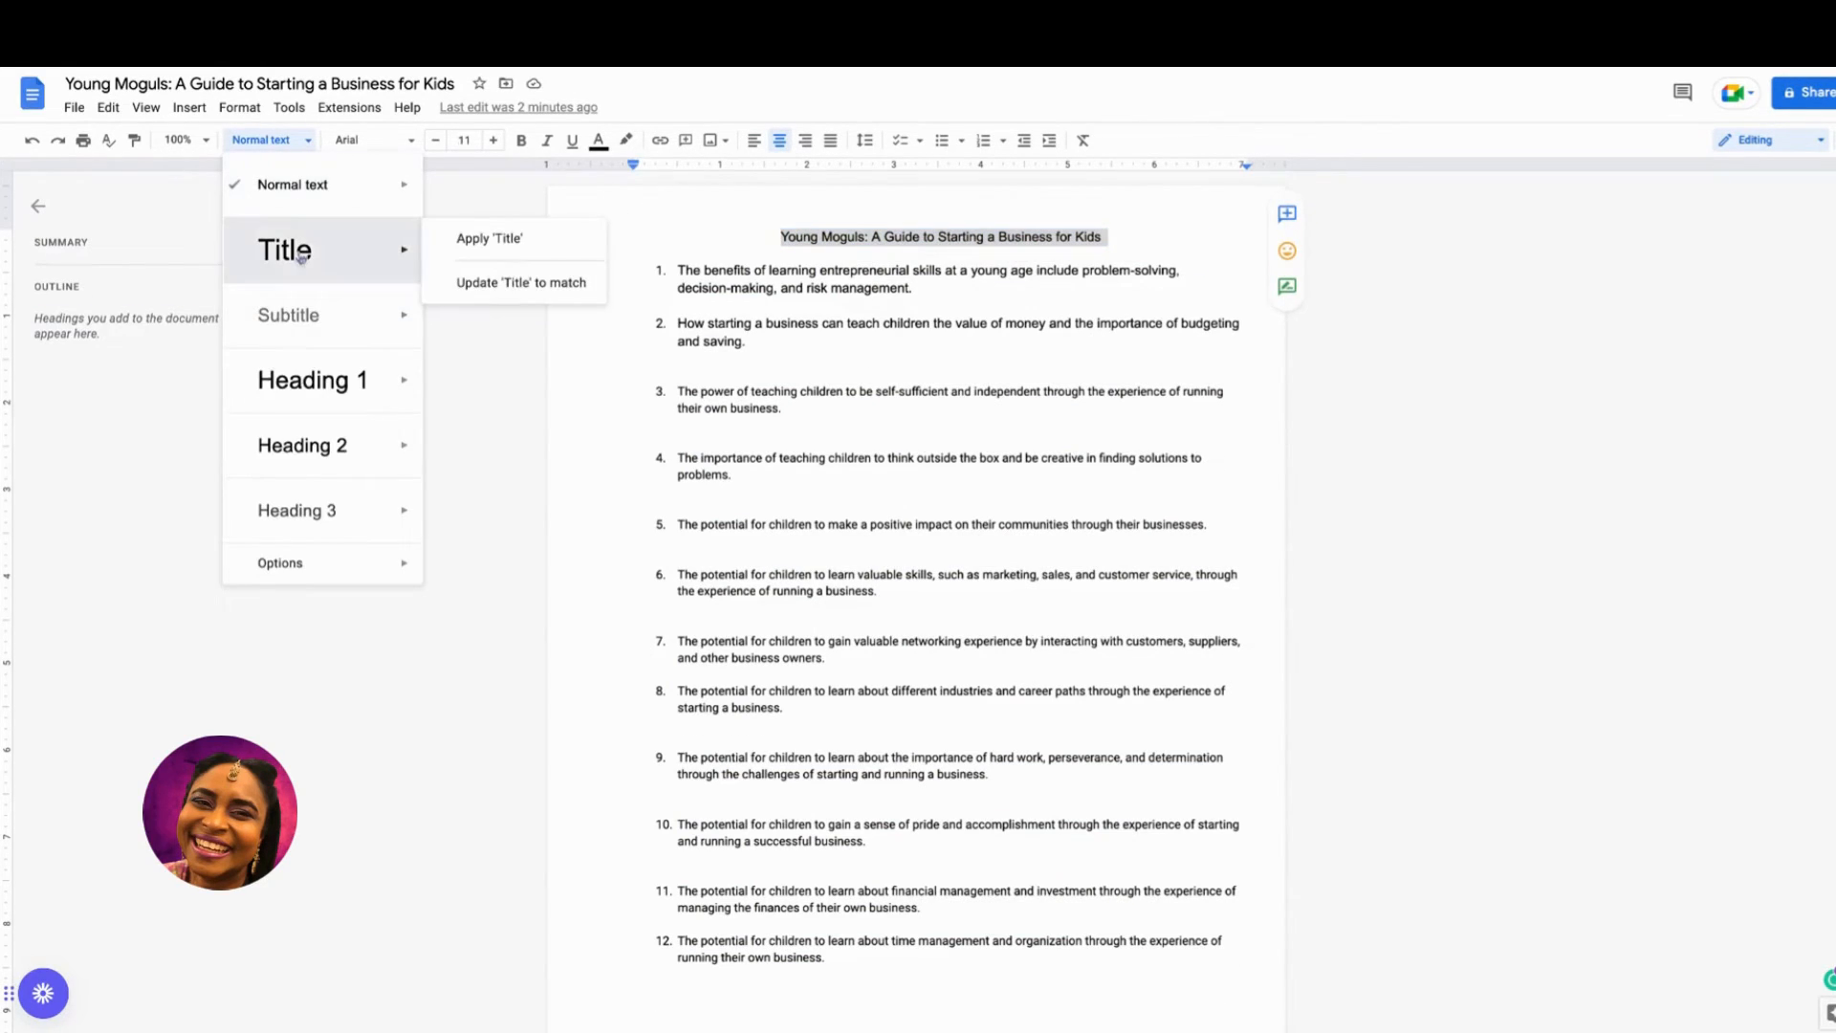
click(301, 255)
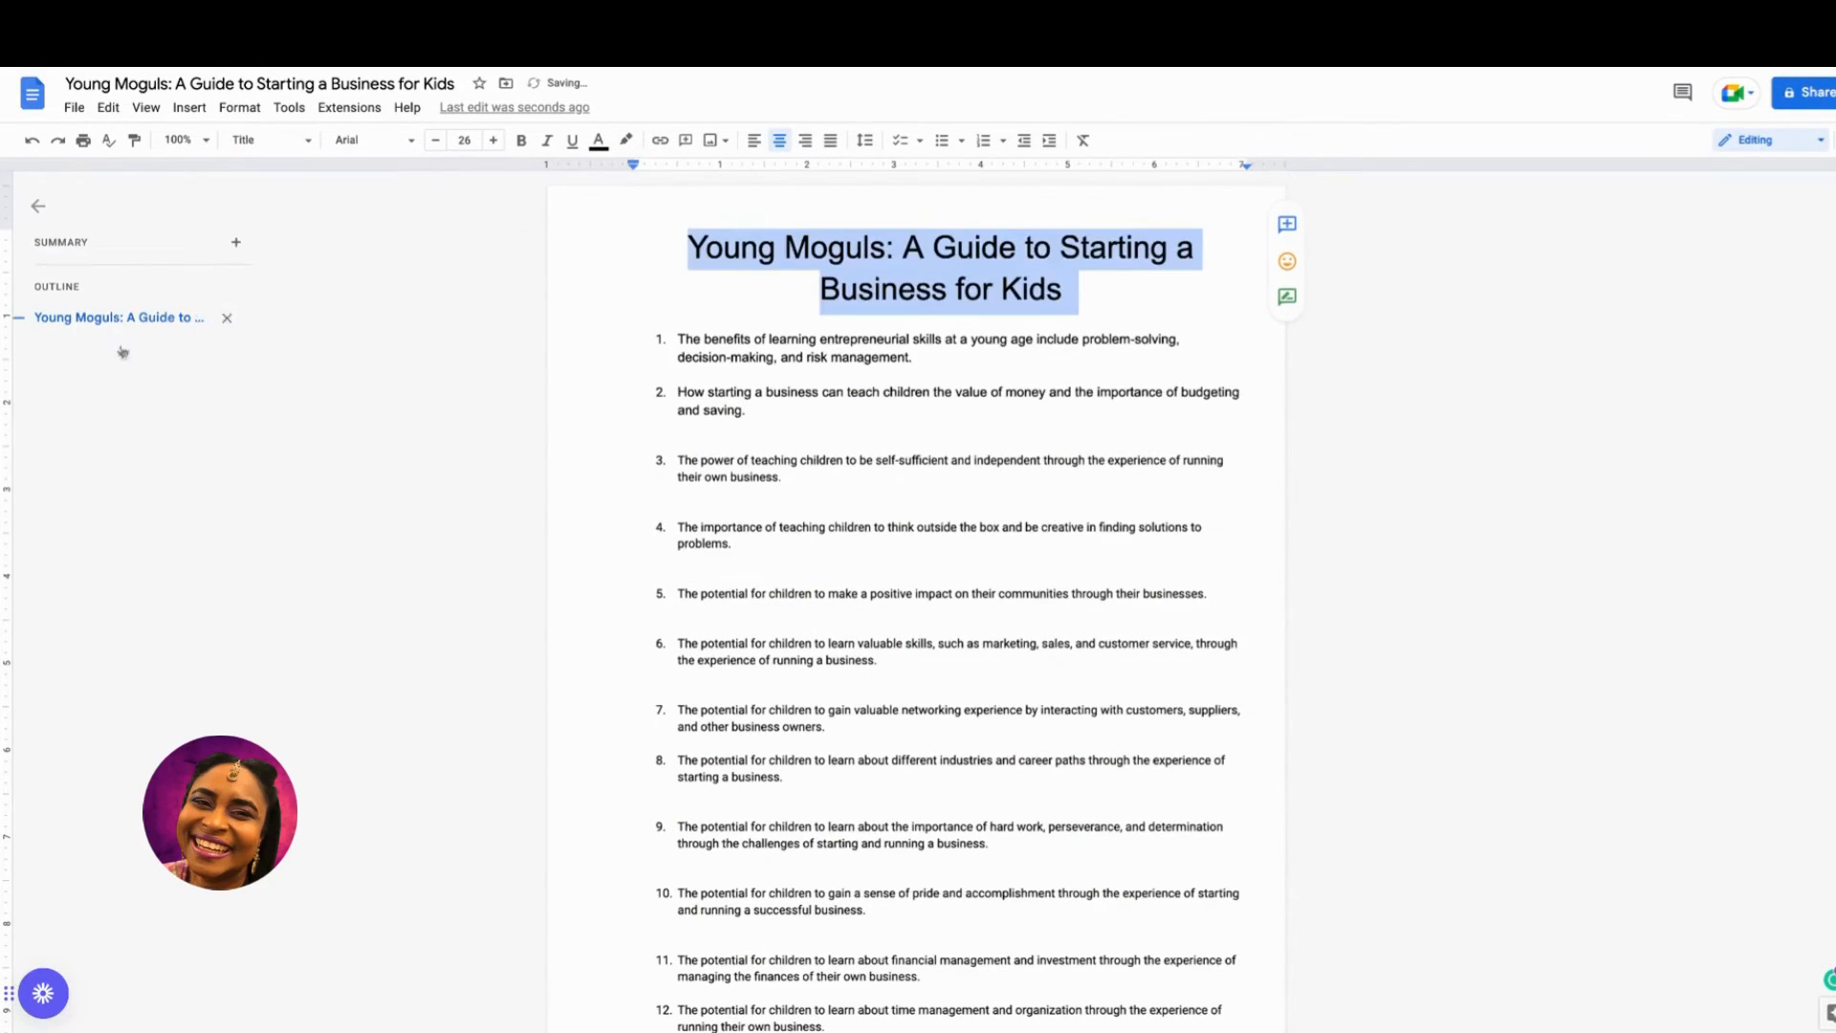
- Apply the Heading 1 style to the first chapter line about the benefits of learning entrepreneurial skills
triple_click(858, 356)
click(261, 139)
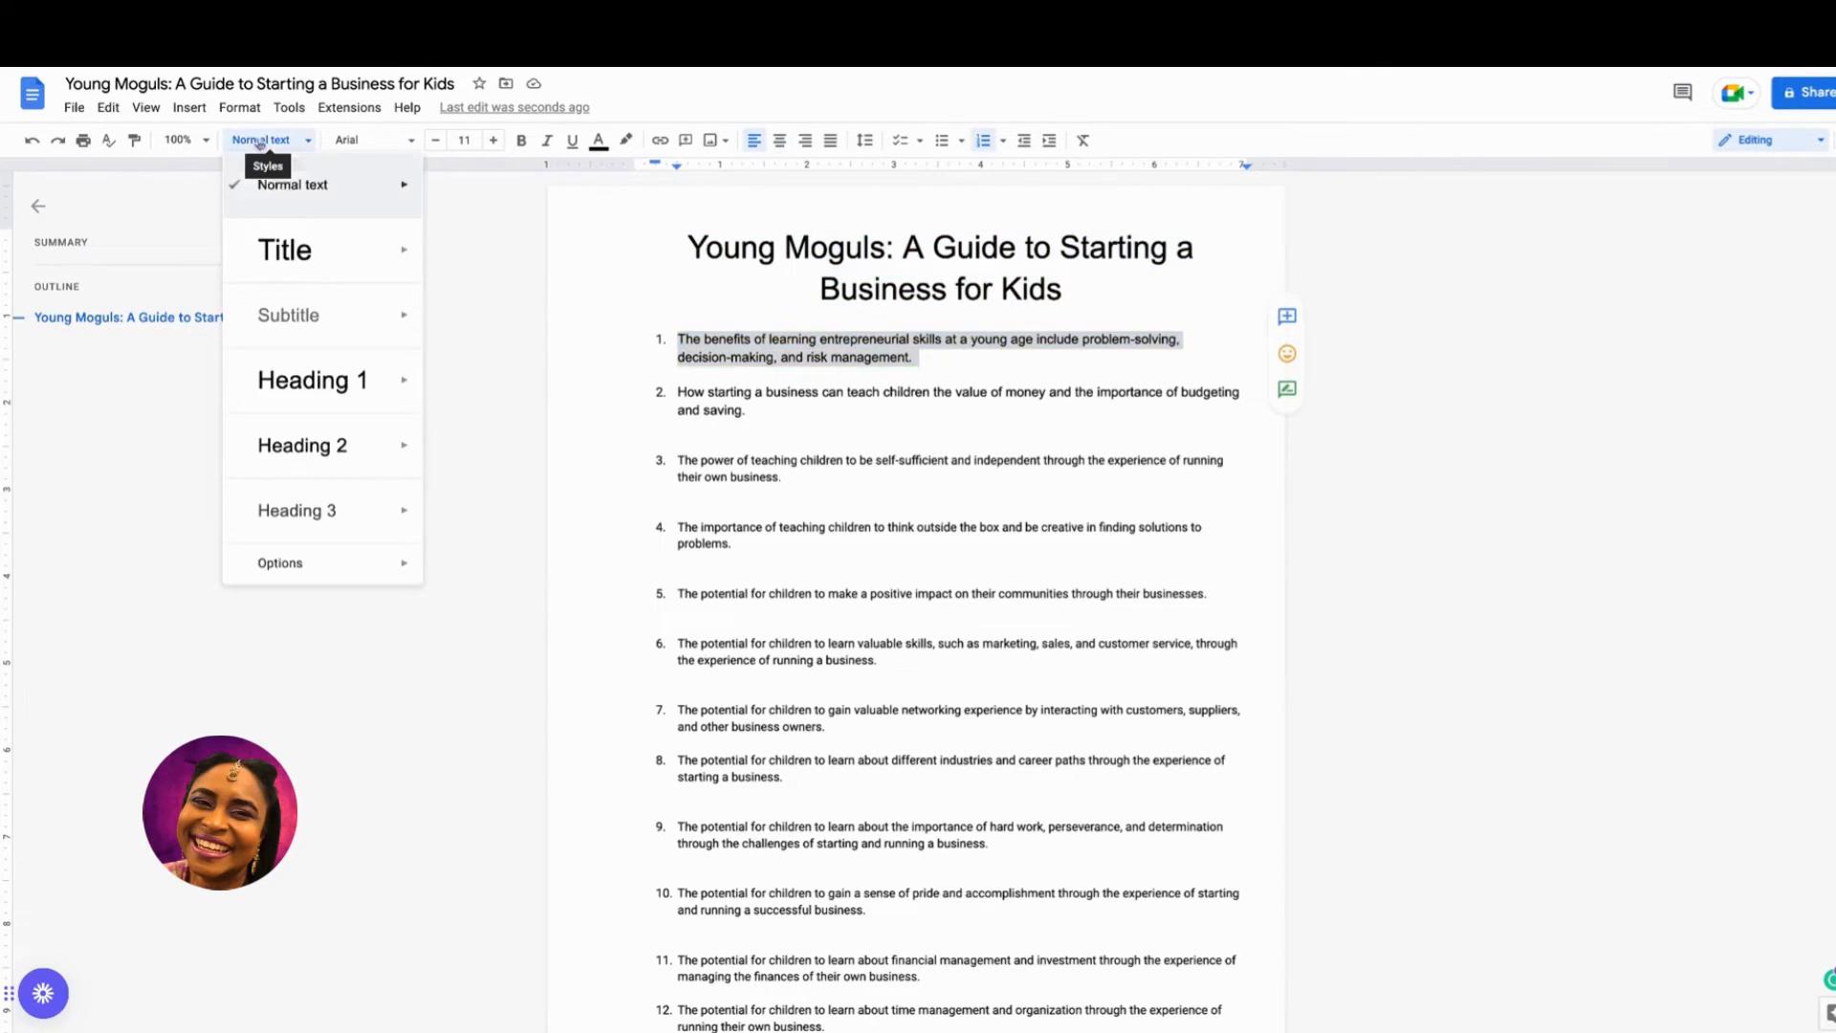
click(300, 383)
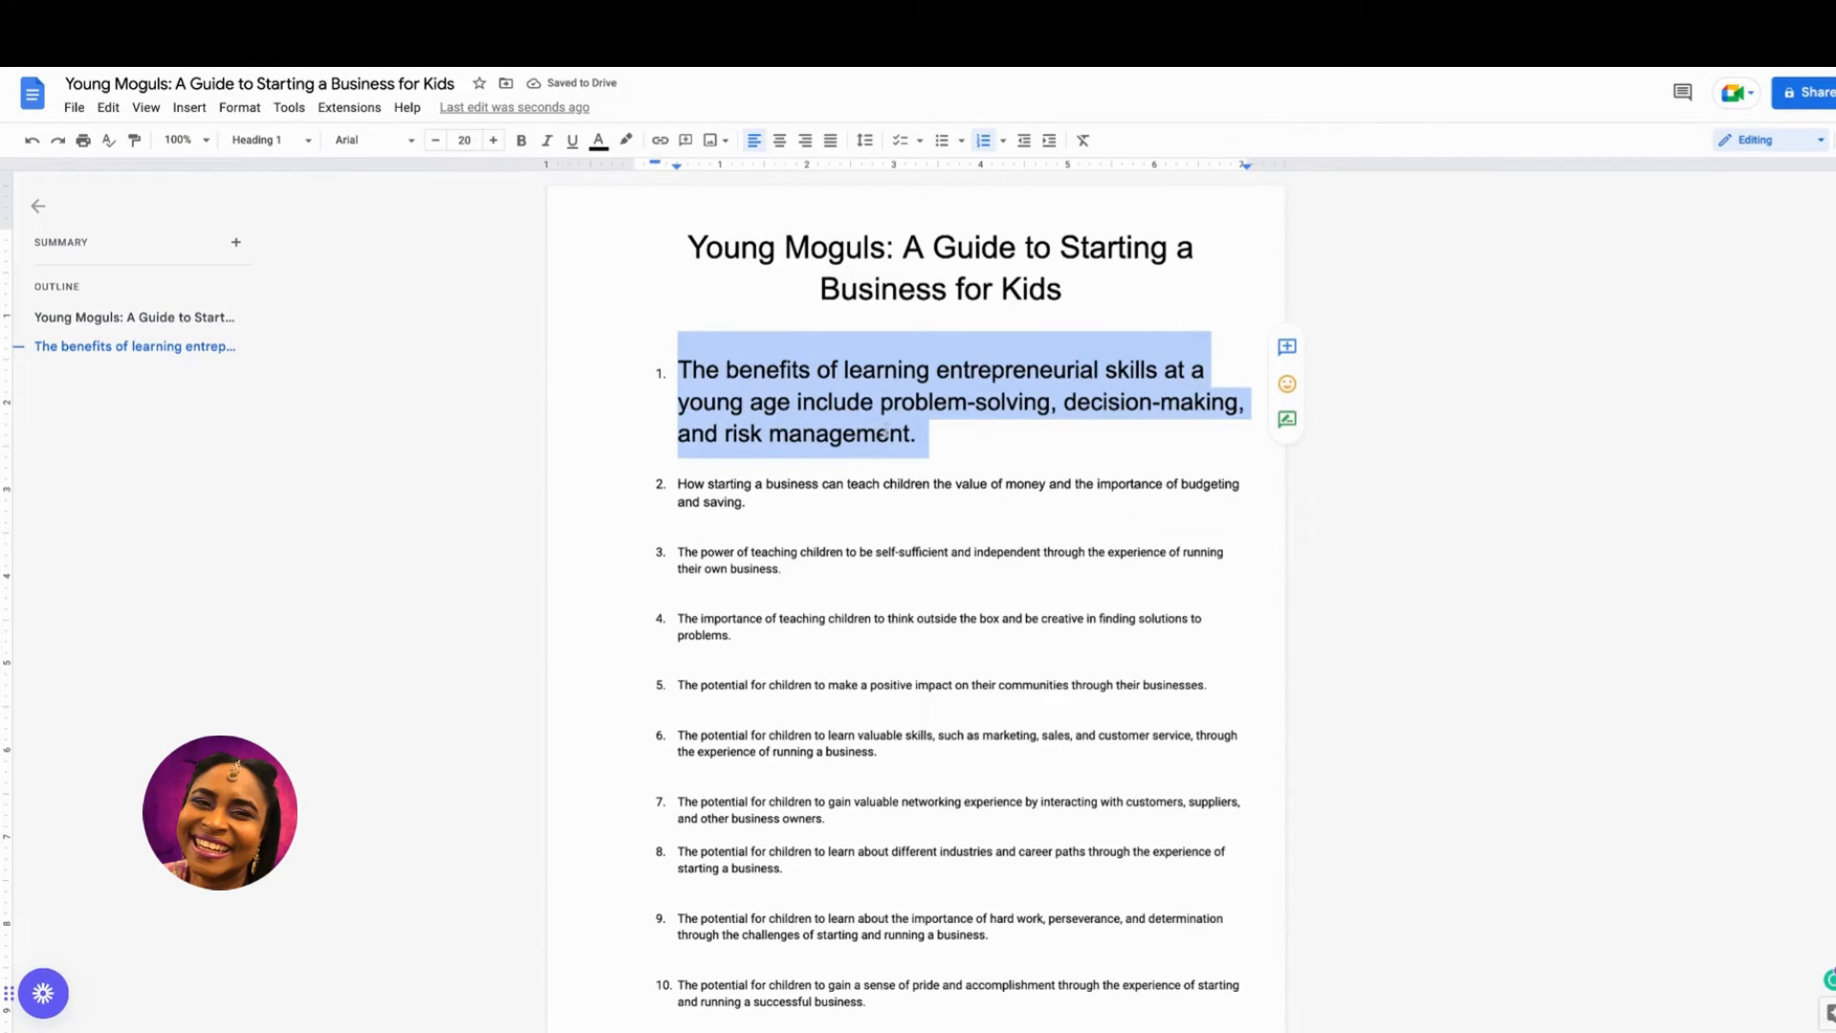
click(267, 140)
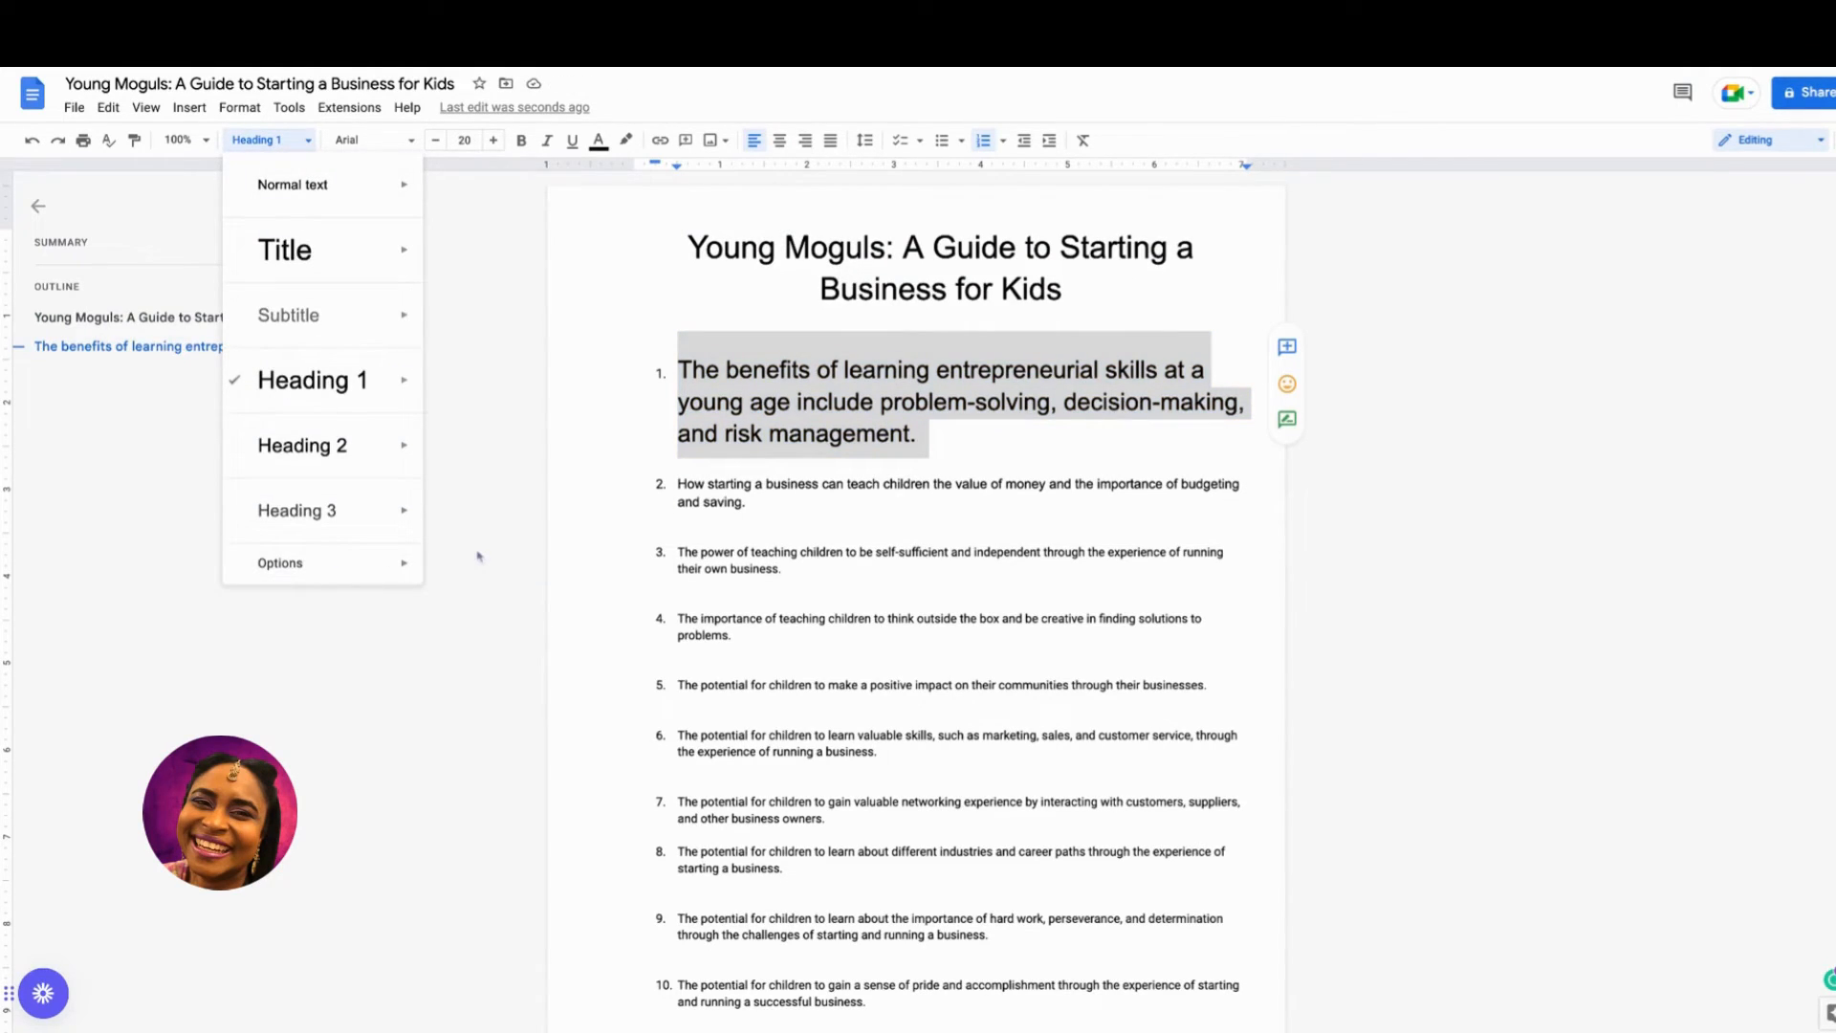
- Start voice typing in English (US) on the blank line below the first chapter heading
click(919, 465)
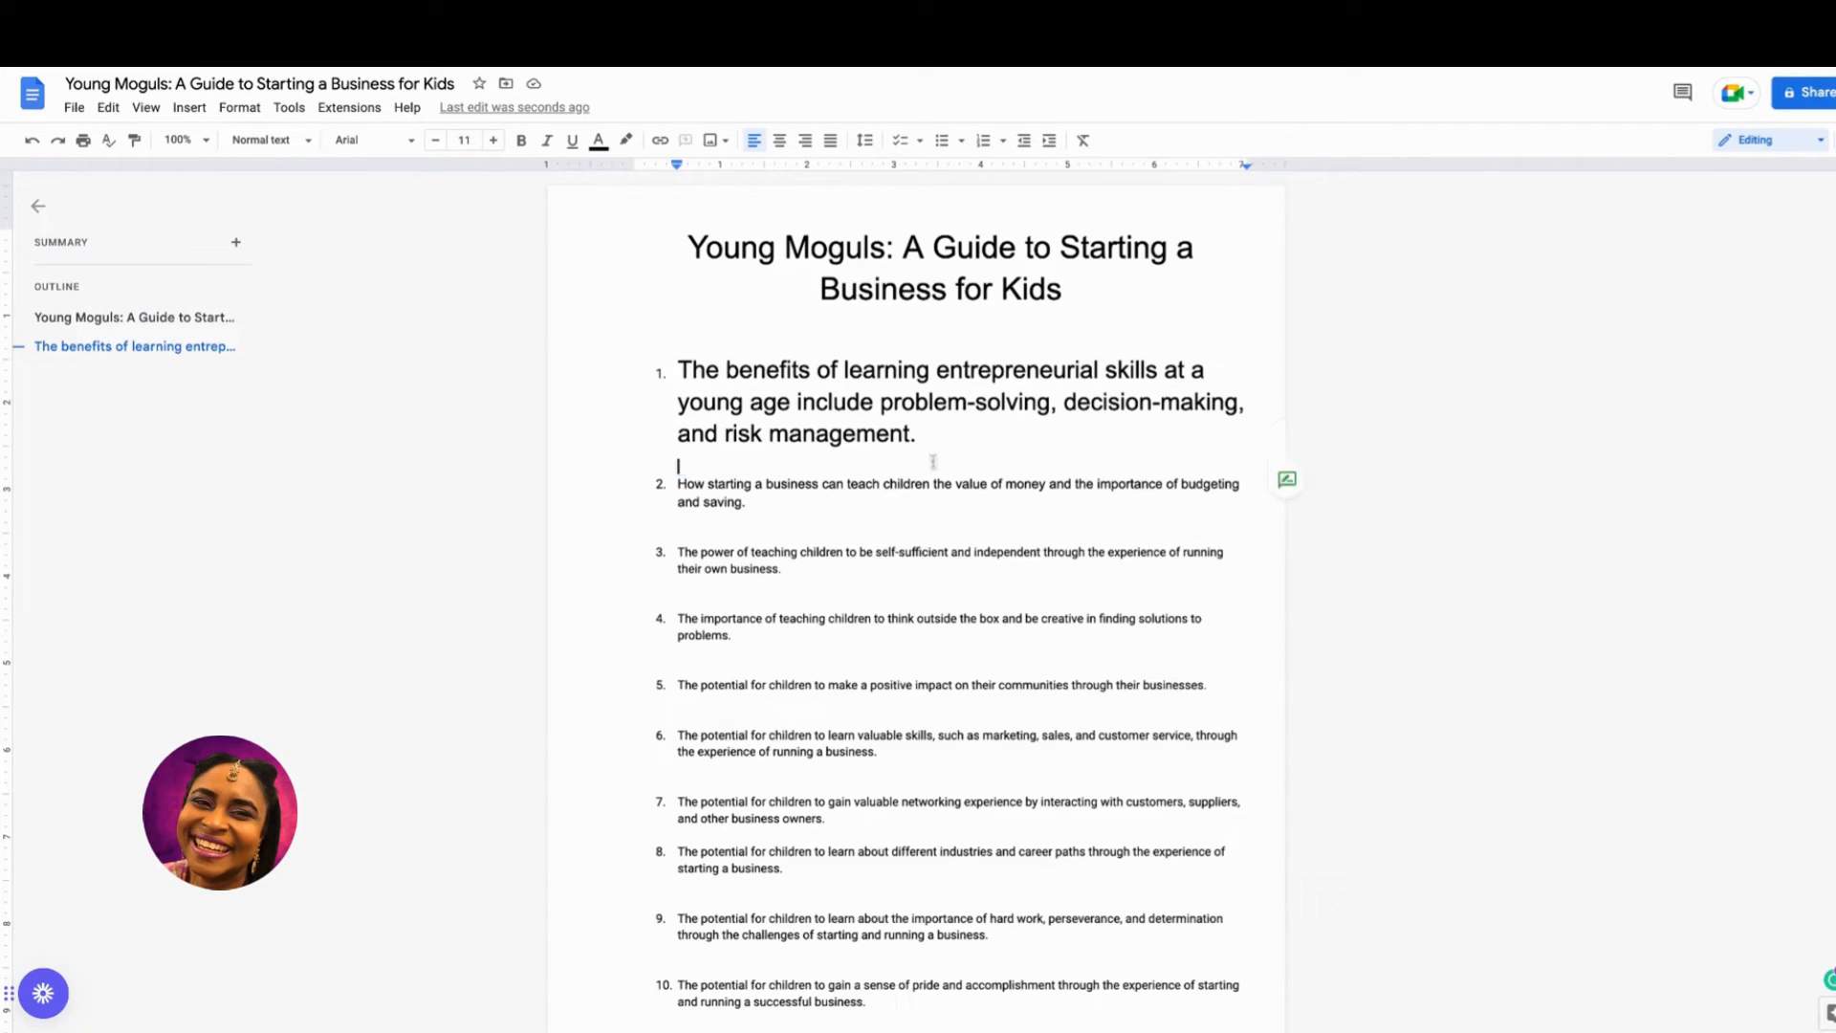
click(289, 107)
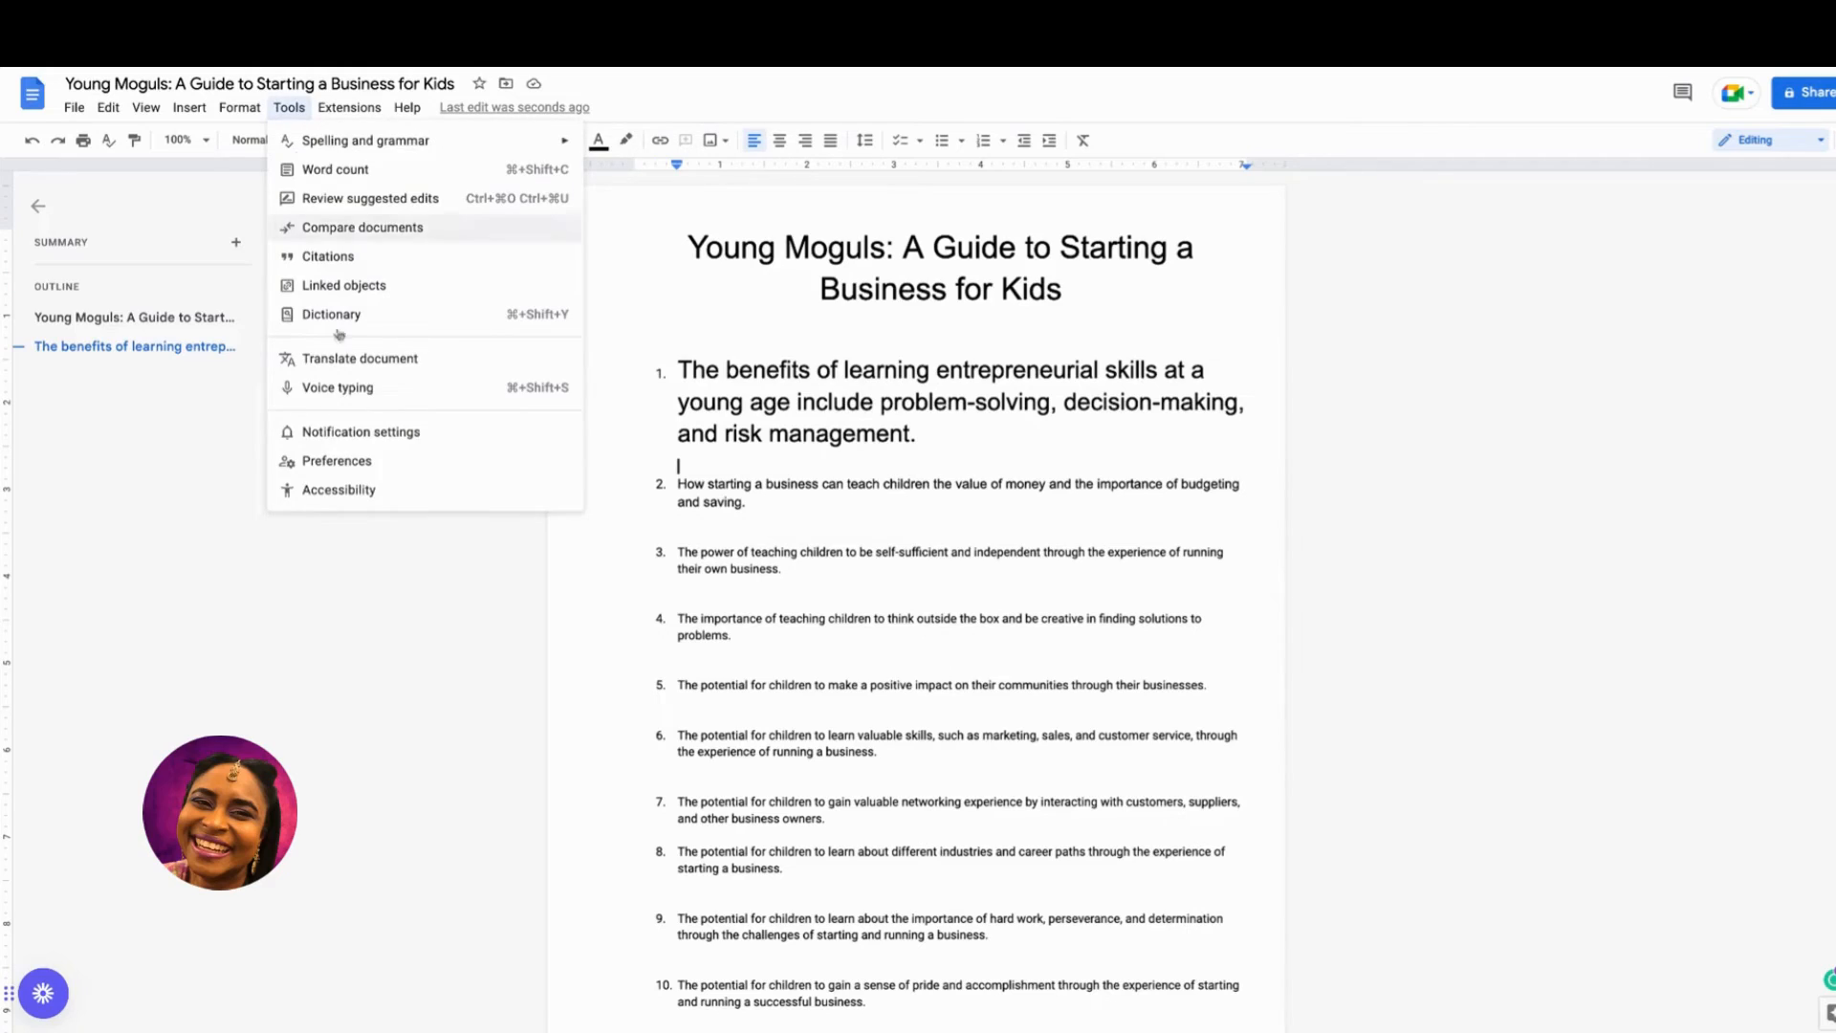
click(366, 392)
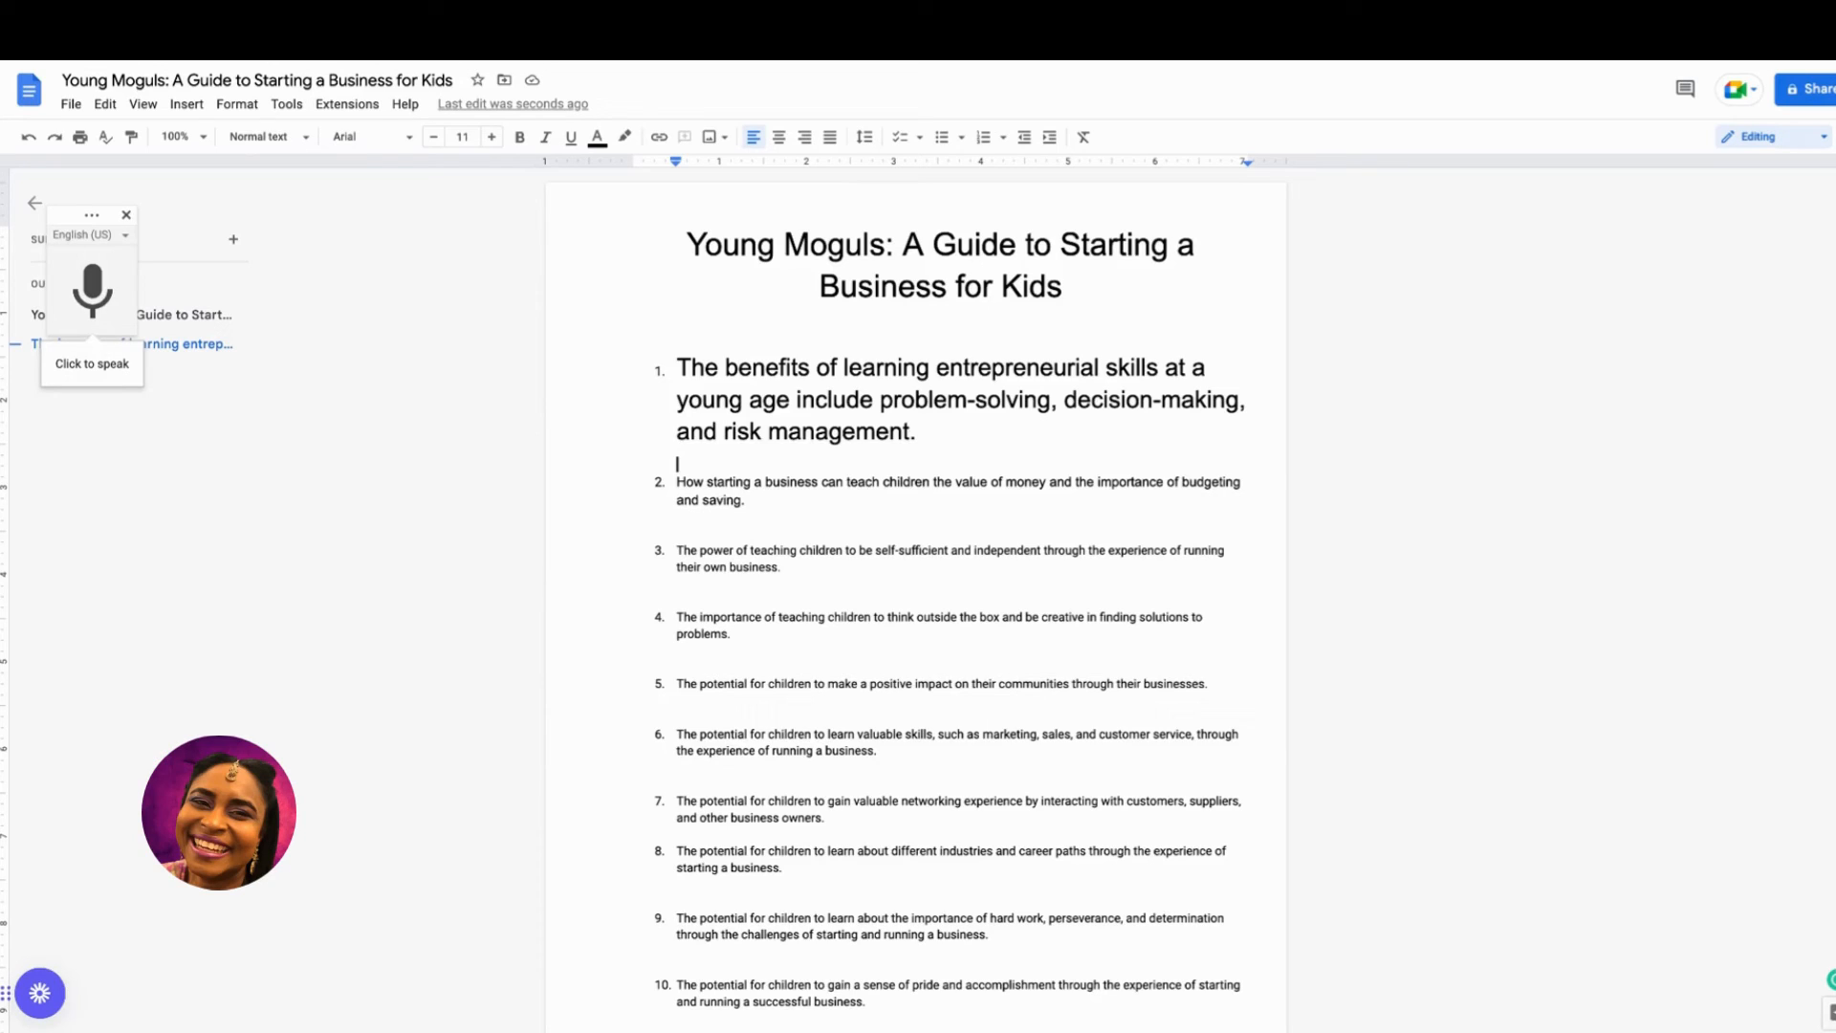
click(102, 295)
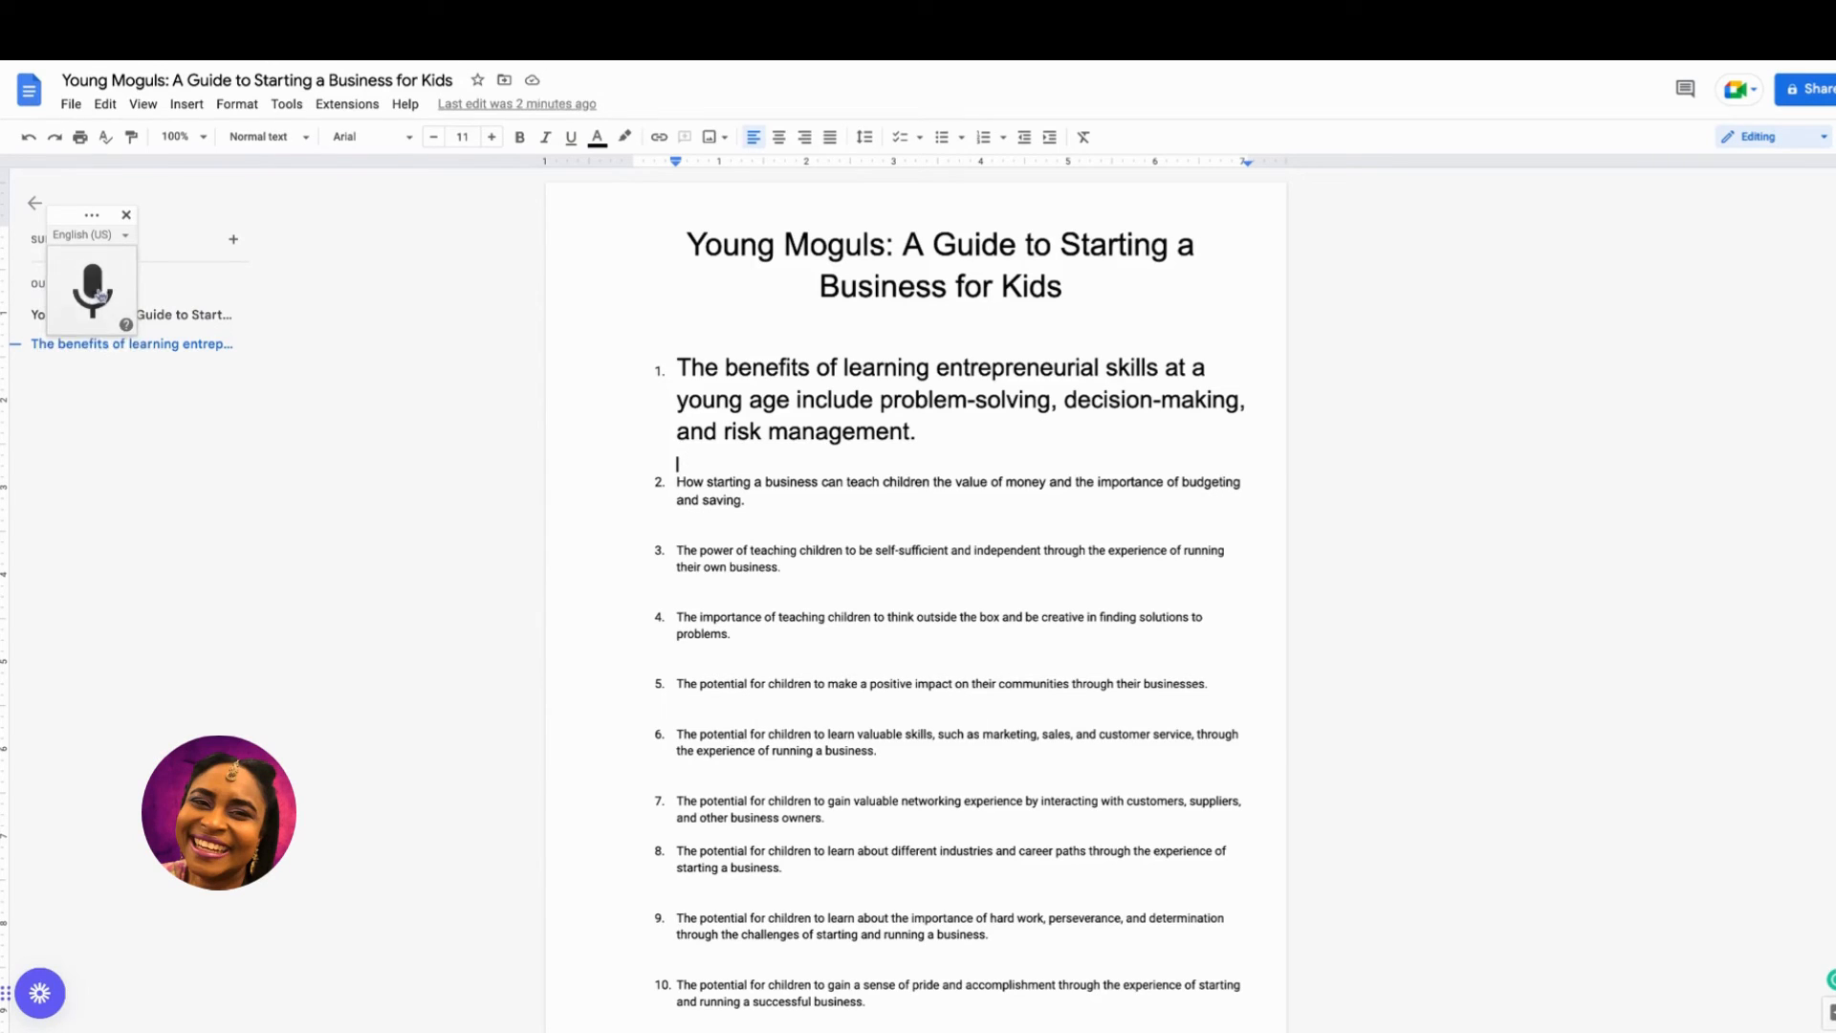